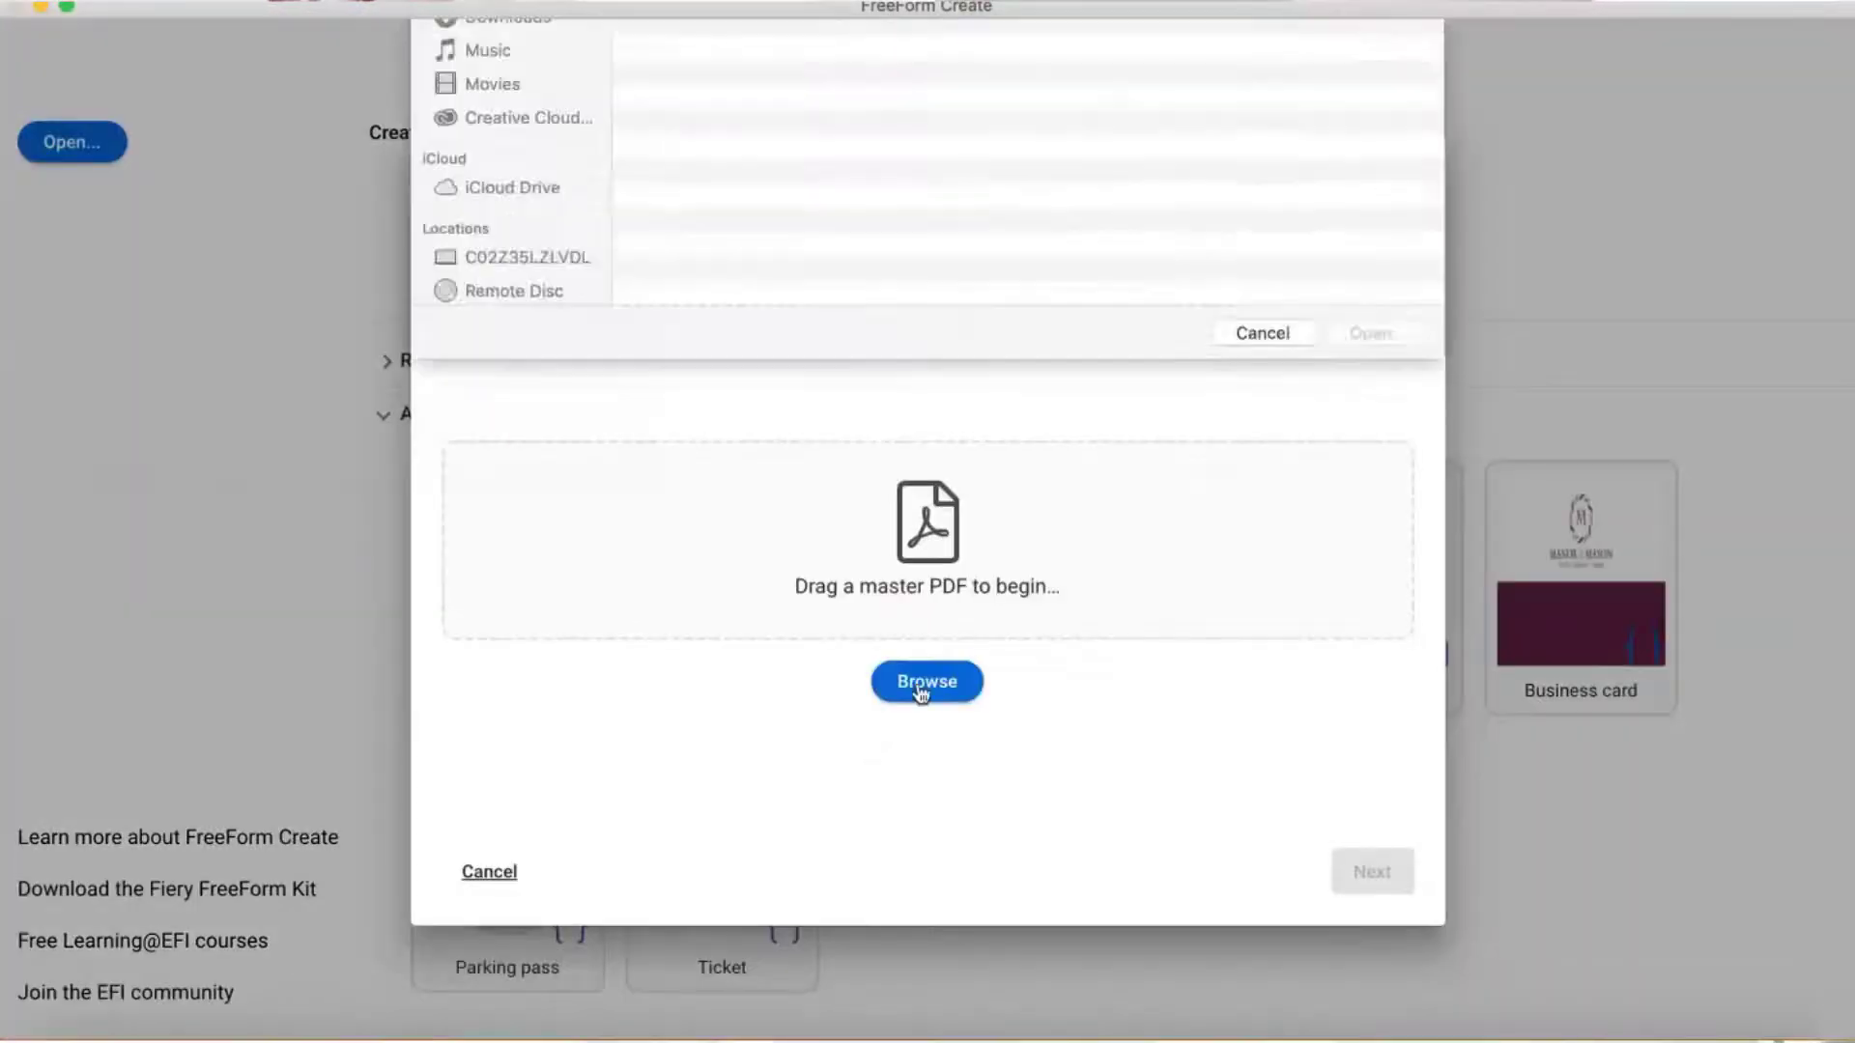
- Open the folder containing the diploma files in the file picker
double_click(715, 166)
- Load diploma_master.pdf as the master document and continue to the data source
double_click(657, 120)
left_click(752, 136)
left_click(1385, 577)
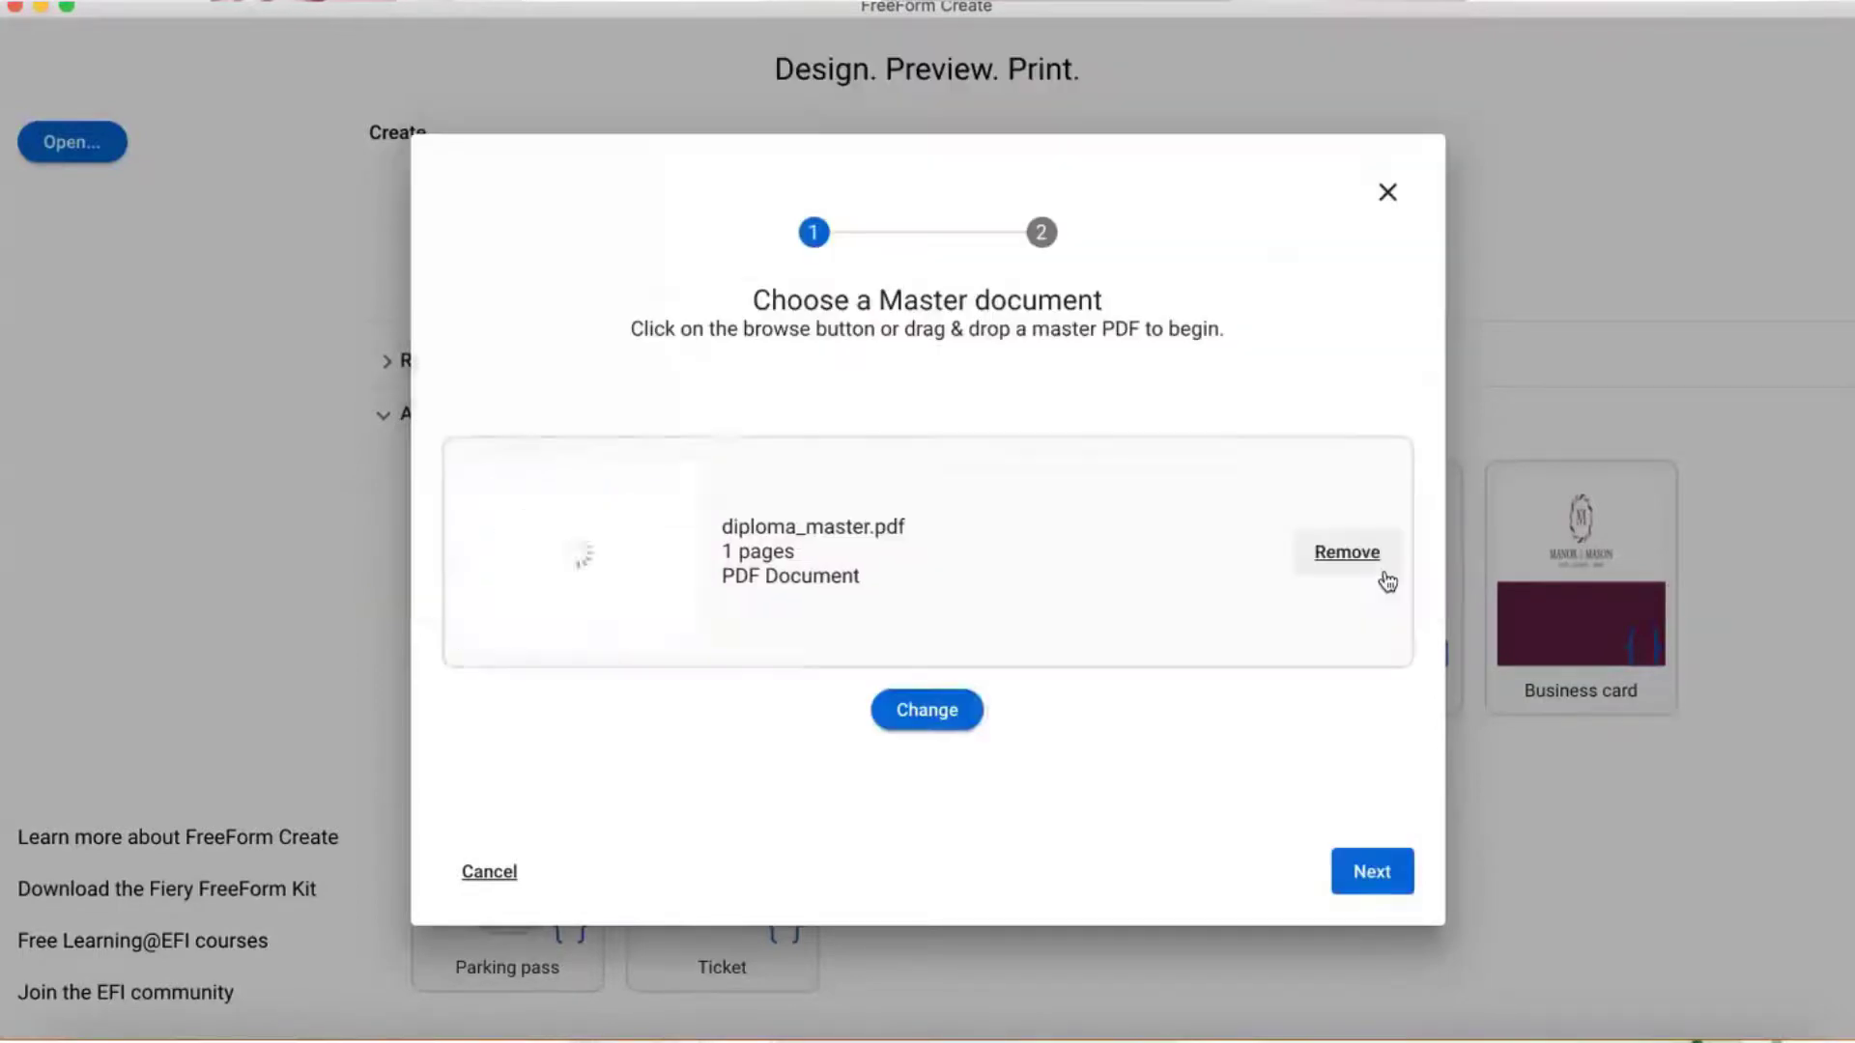
left_click(1368, 879)
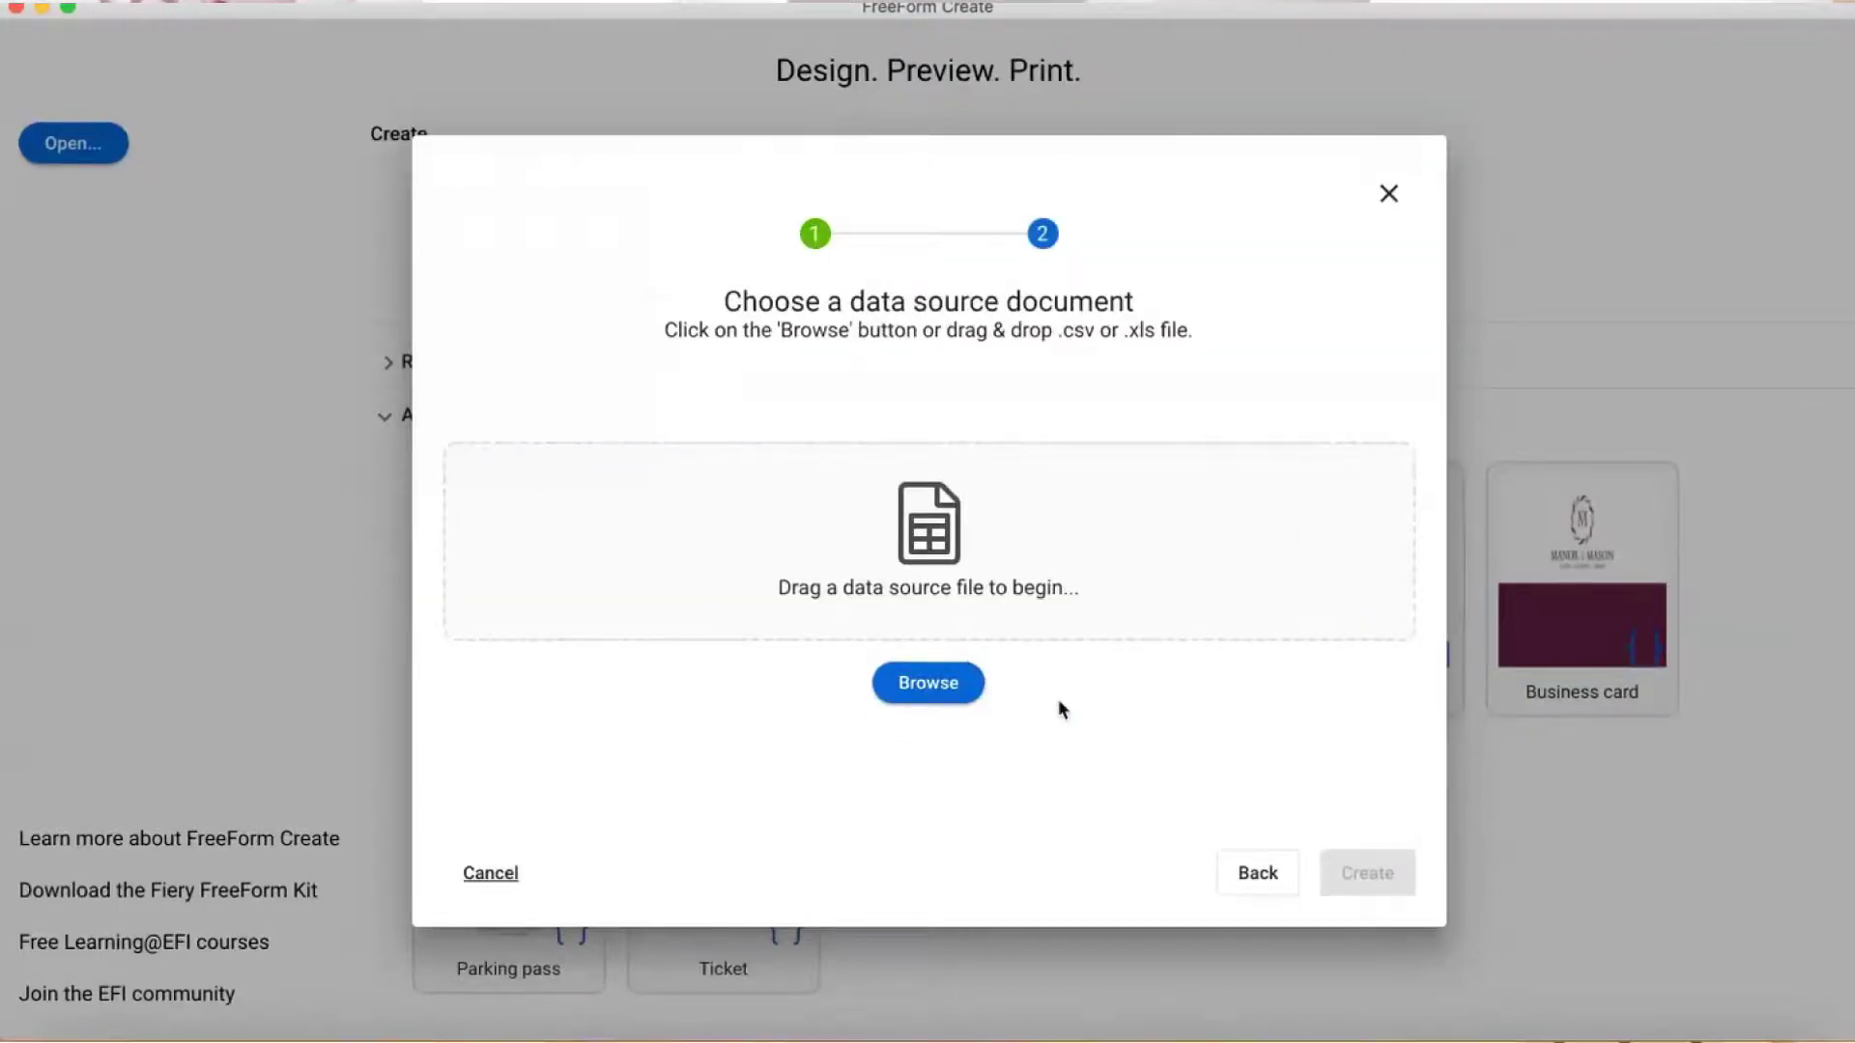
- Use diploma_datasource.xls as the data source, keeping all five columns, and create the design
left_click(933, 688)
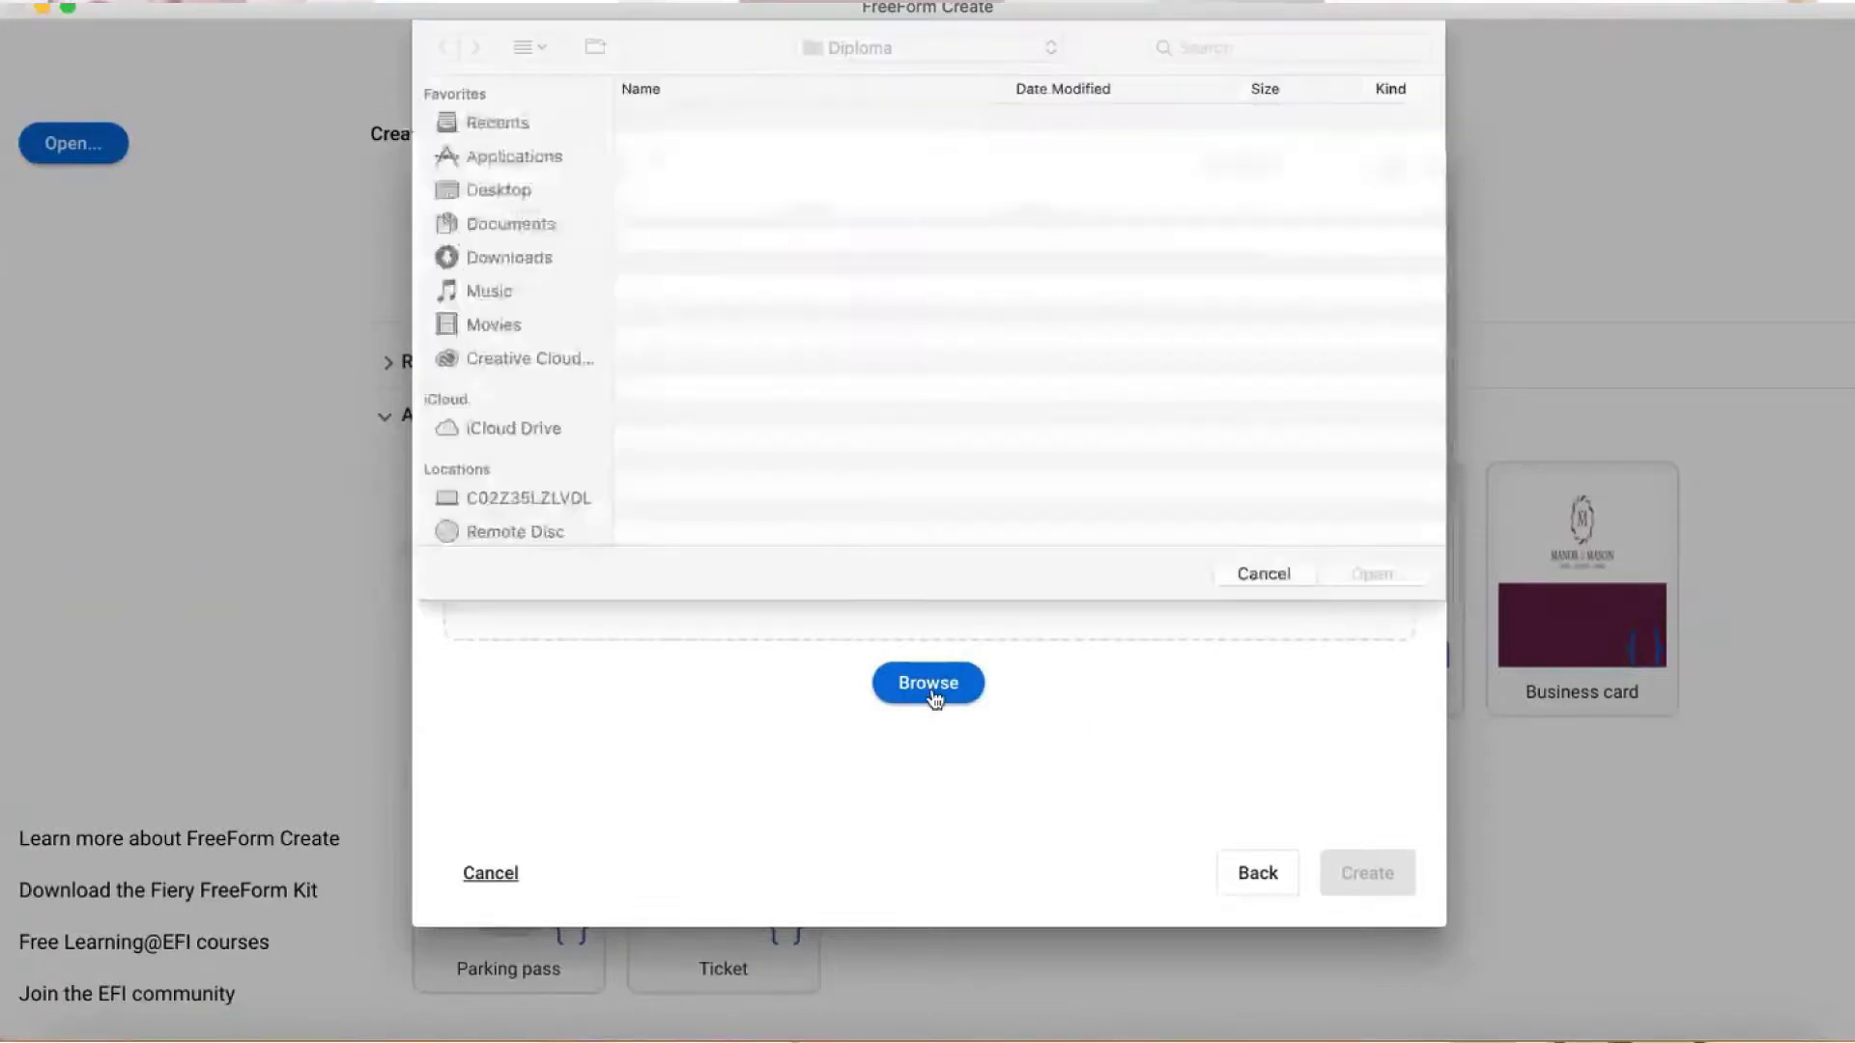
left_click(795, 192)
left_click(1378, 575)
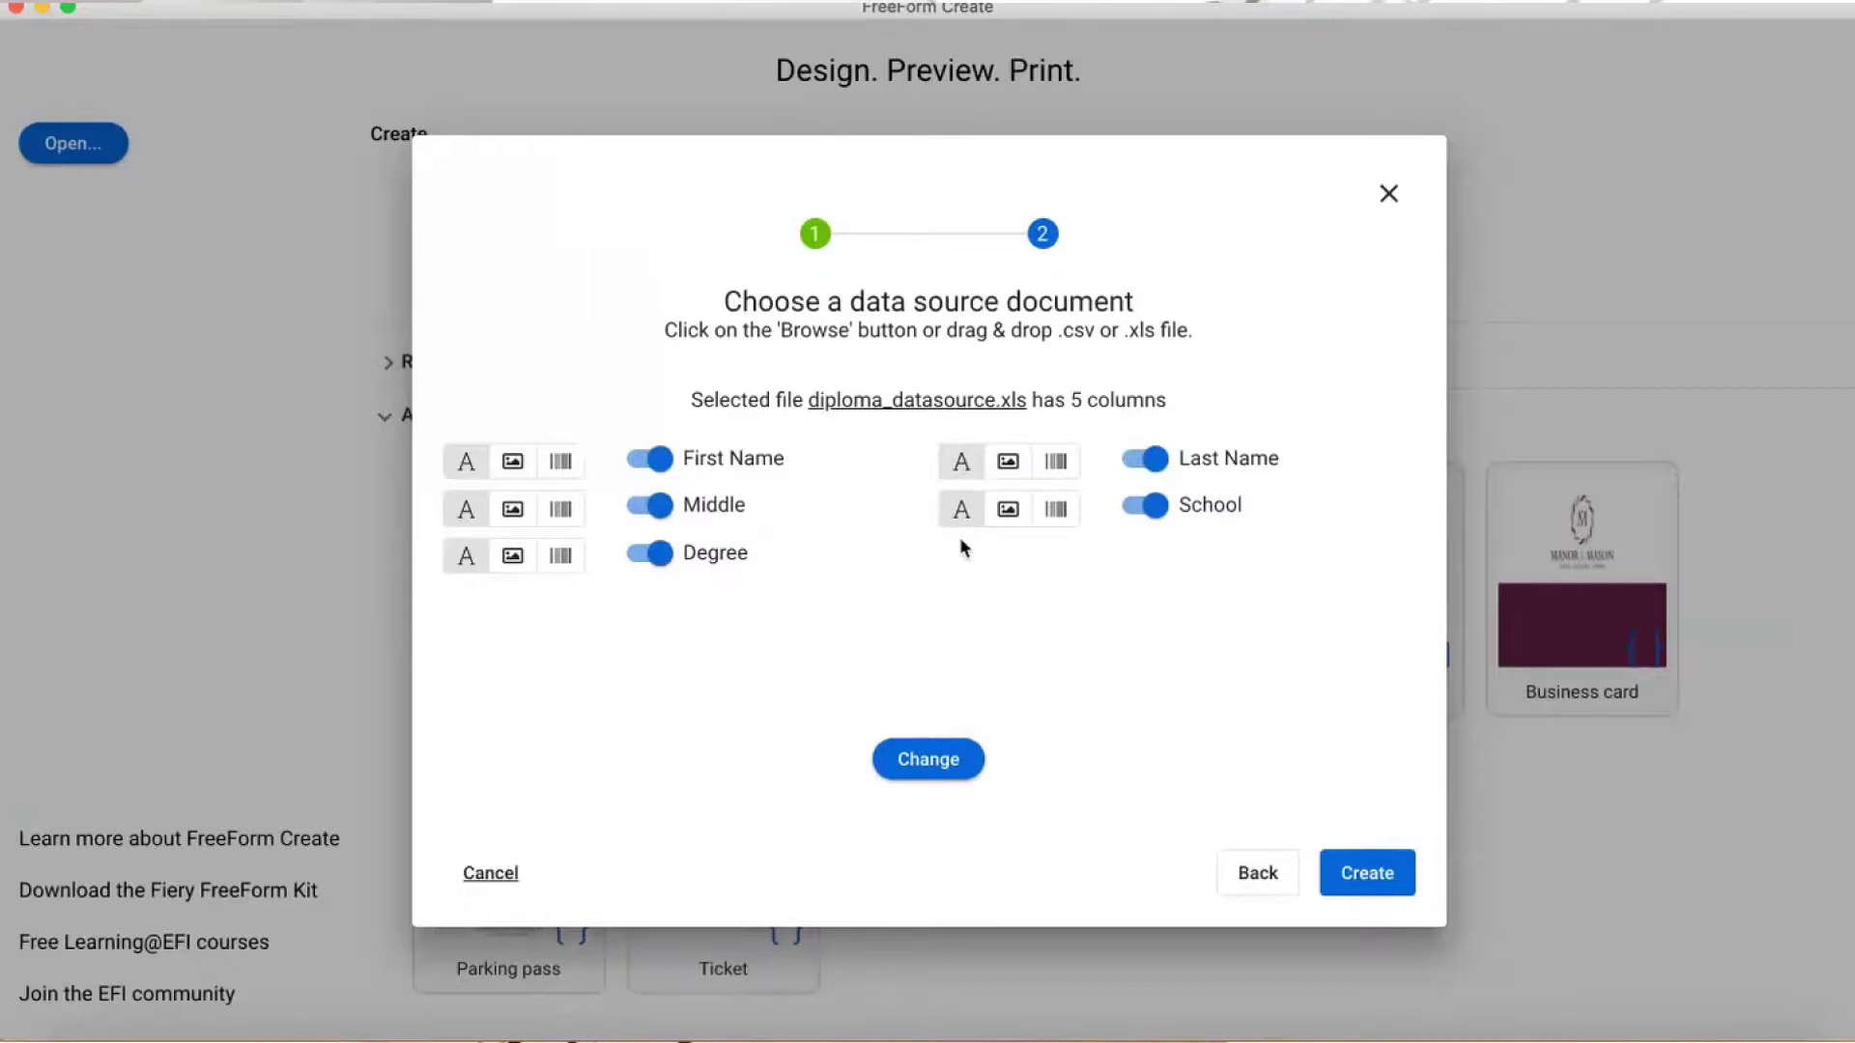
left_click(660, 460)
left_click(661, 460)
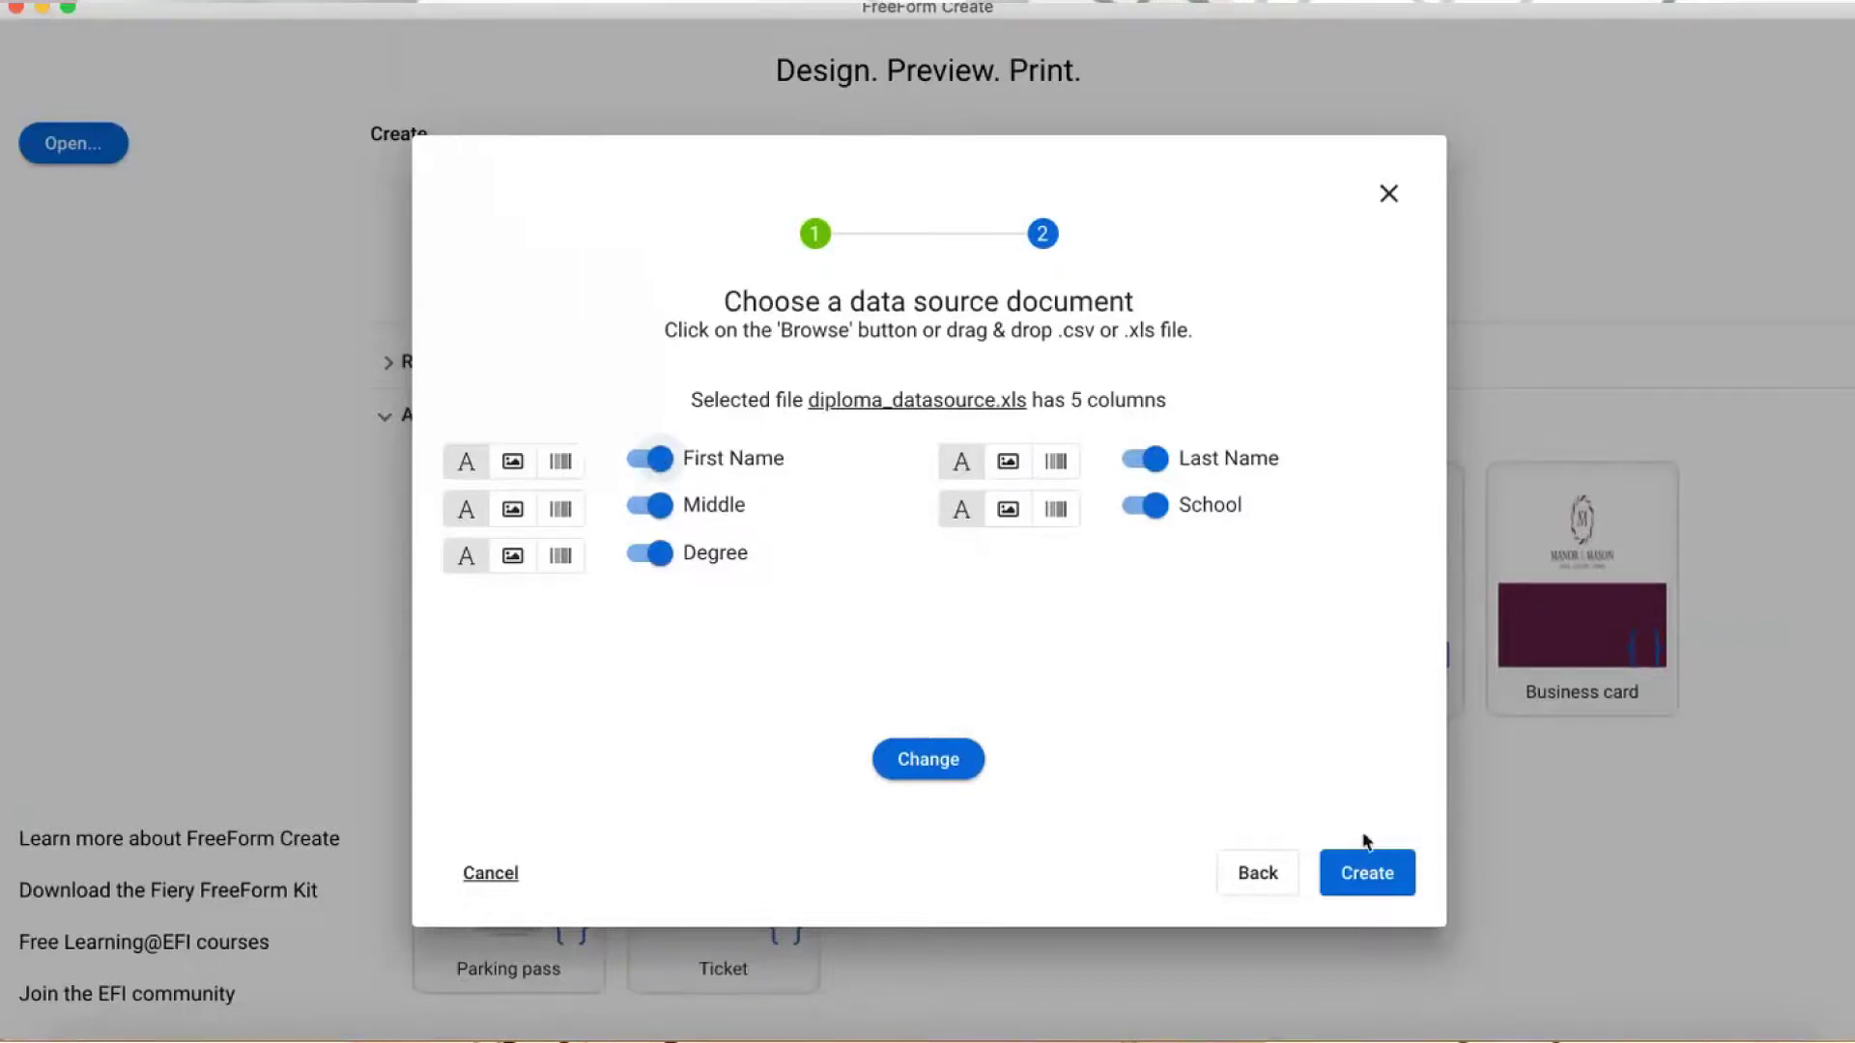
left_click(1366, 874)
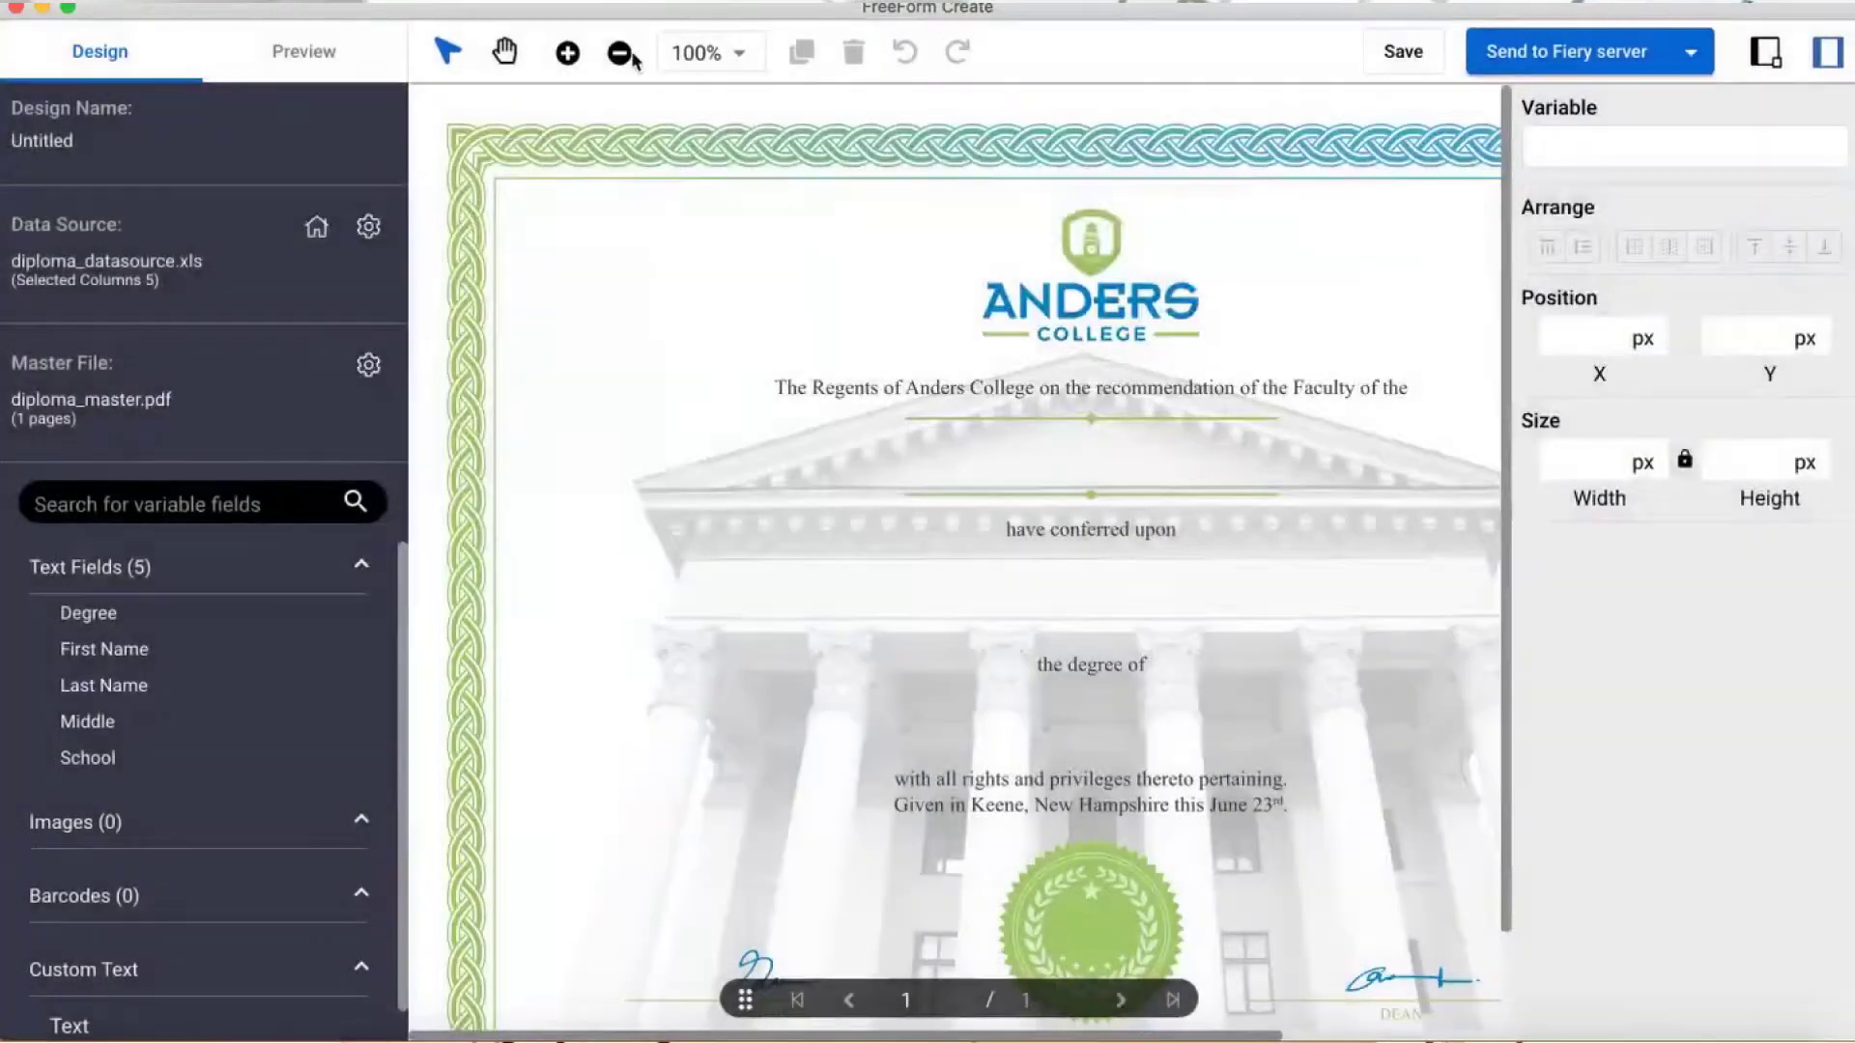
- Zoom out and place a School field below the opening line, widened to 499 px
left_click(619, 52)
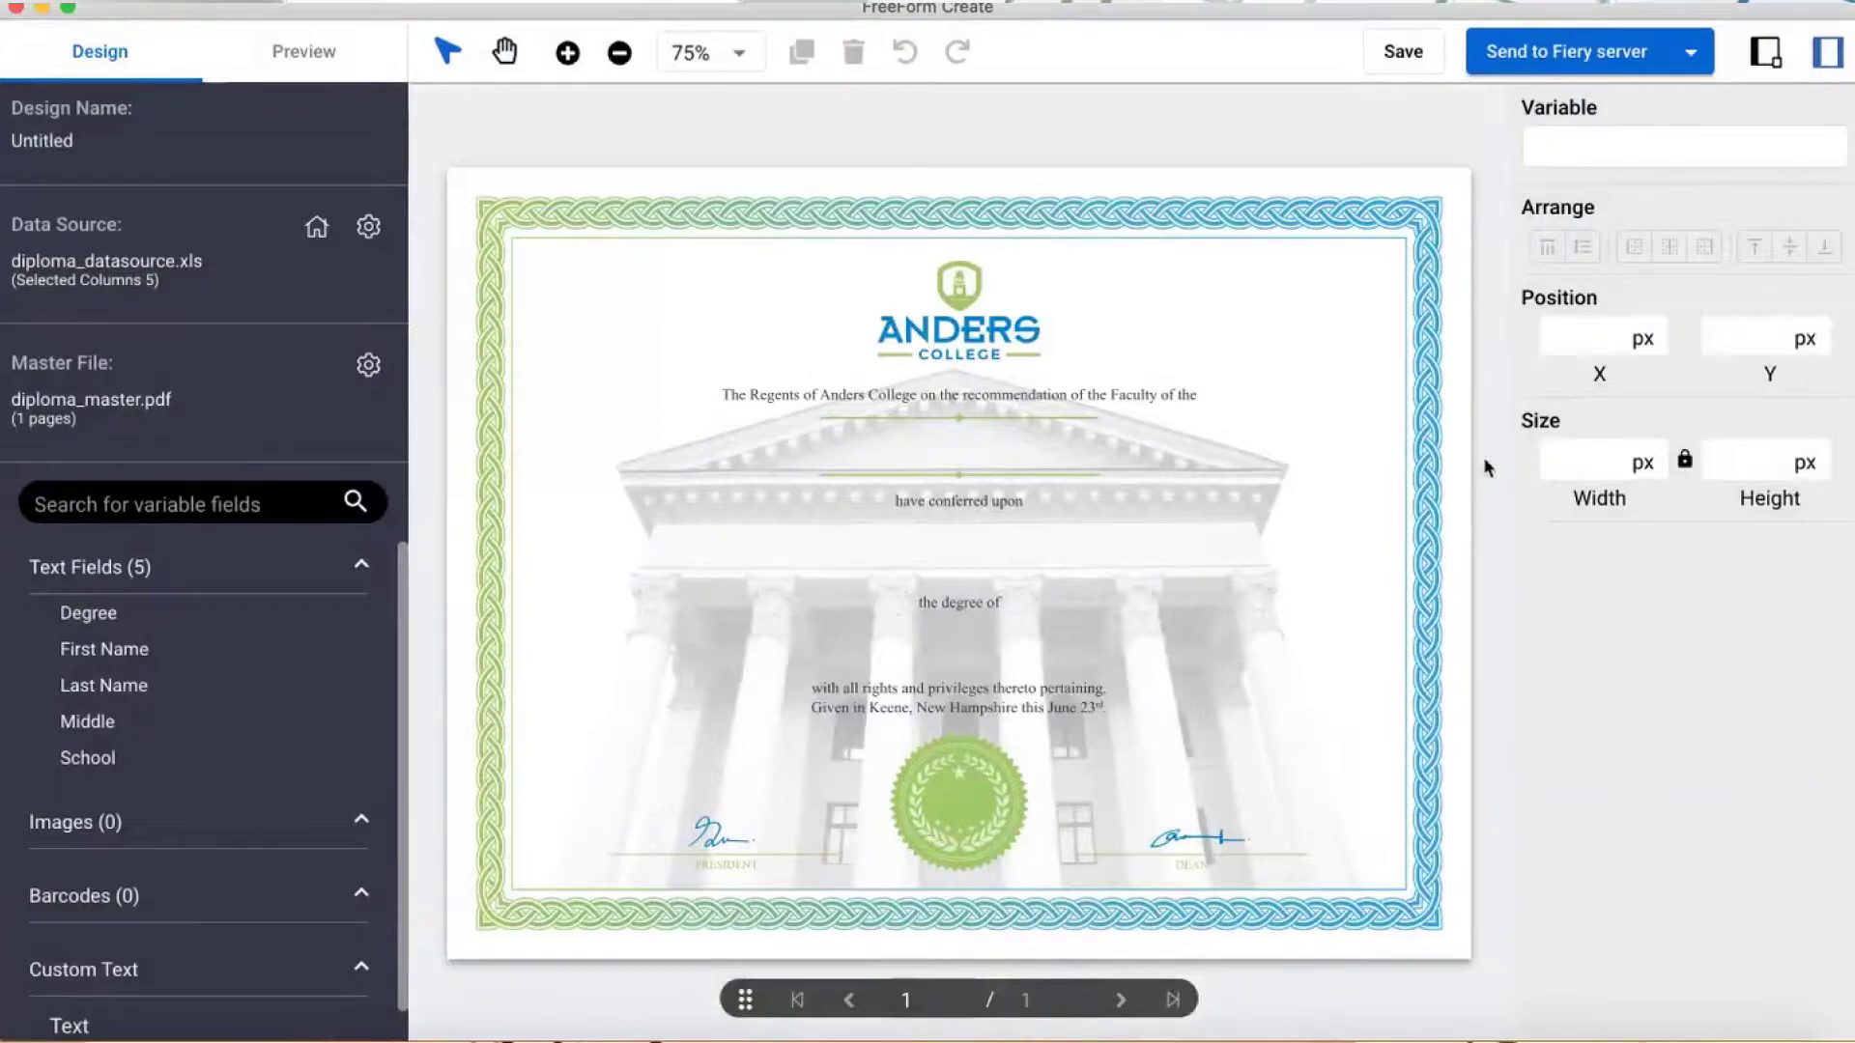
left_click_drag(1486, 468, 928, 449)
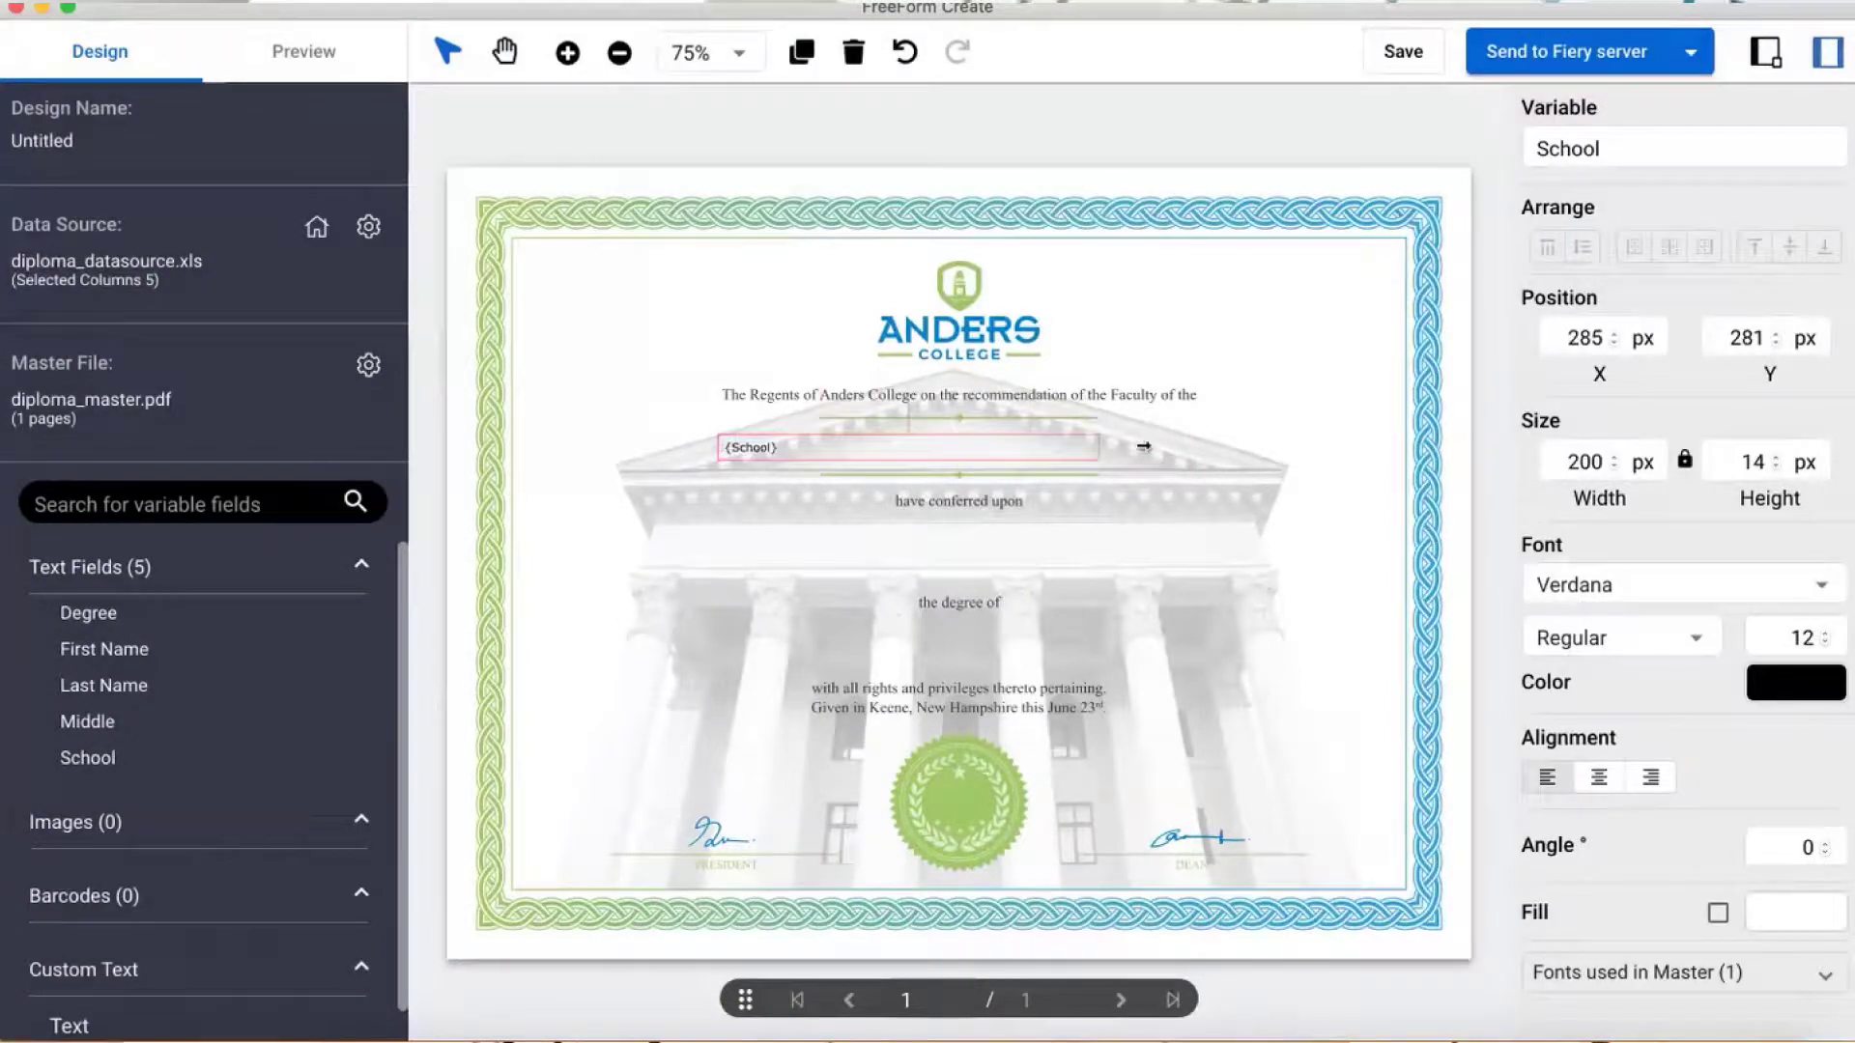
left_click_drag(1143, 447, 1215, 446)
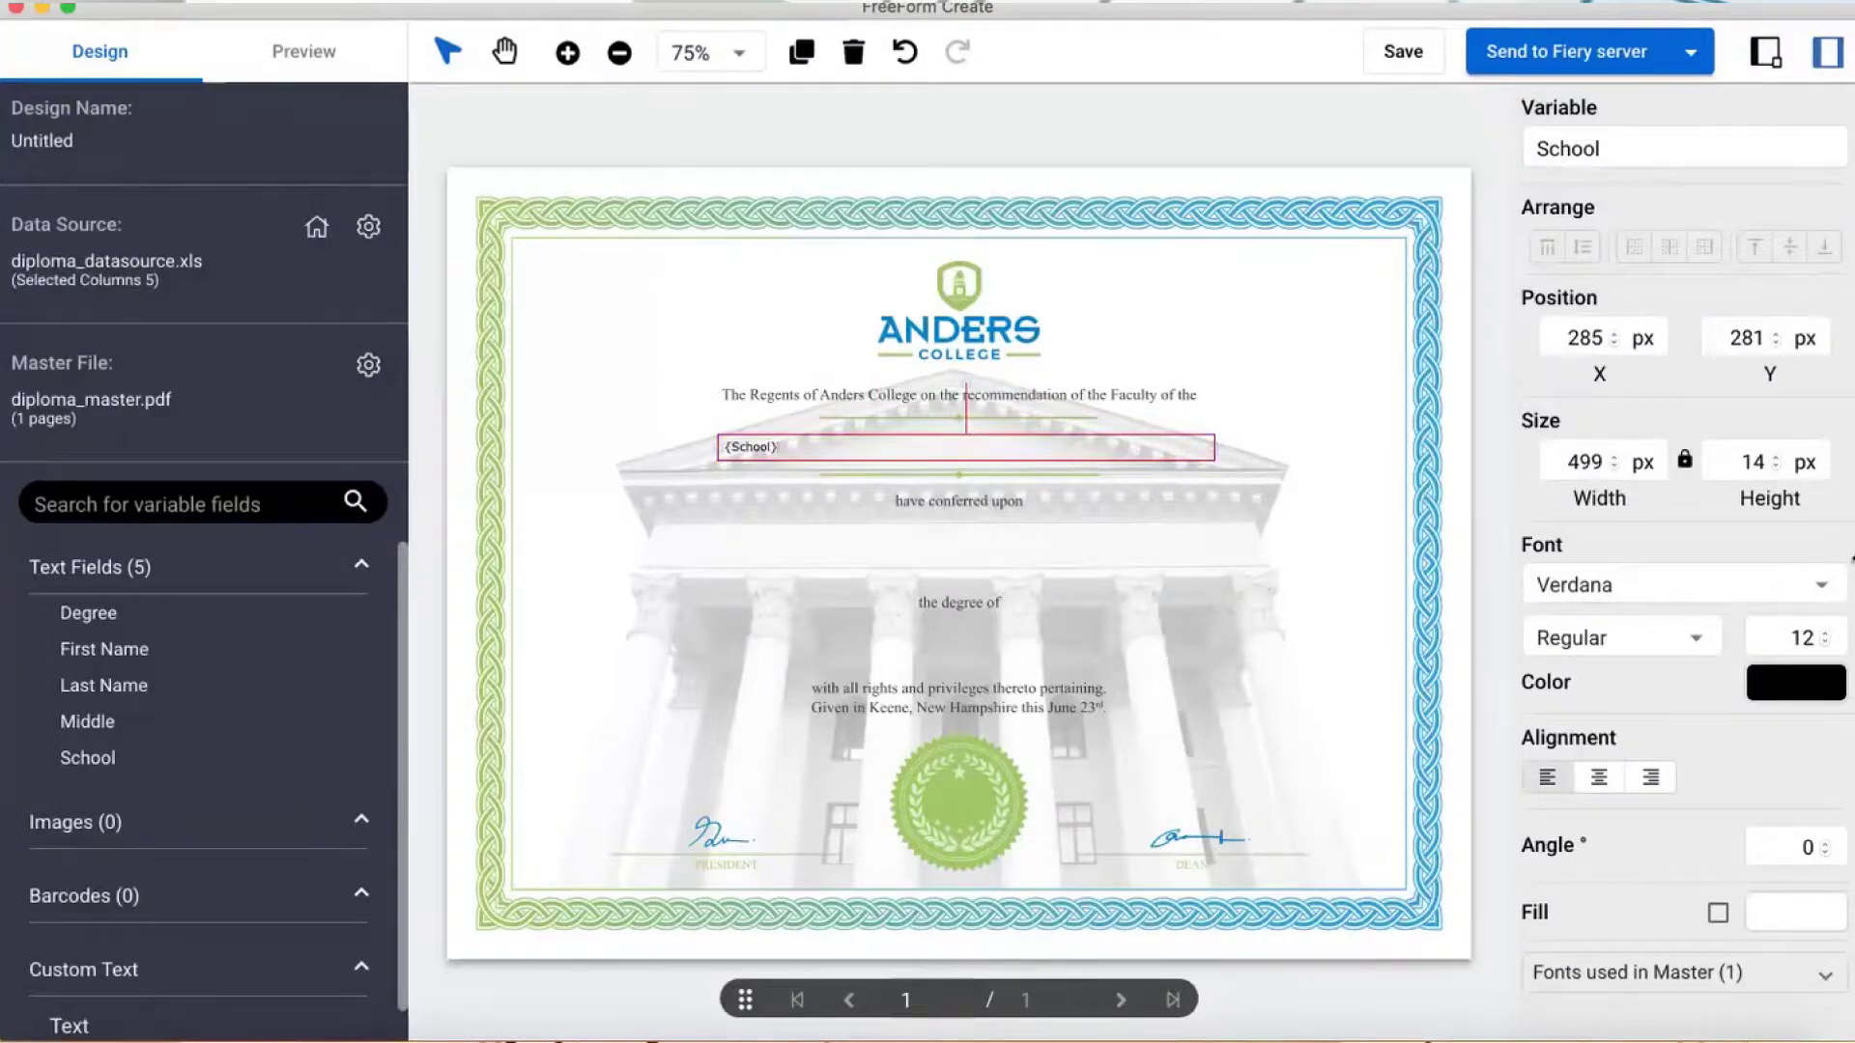
- Set the School text to centred Times New Roman Italic, size 20
left_click(1823, 589)
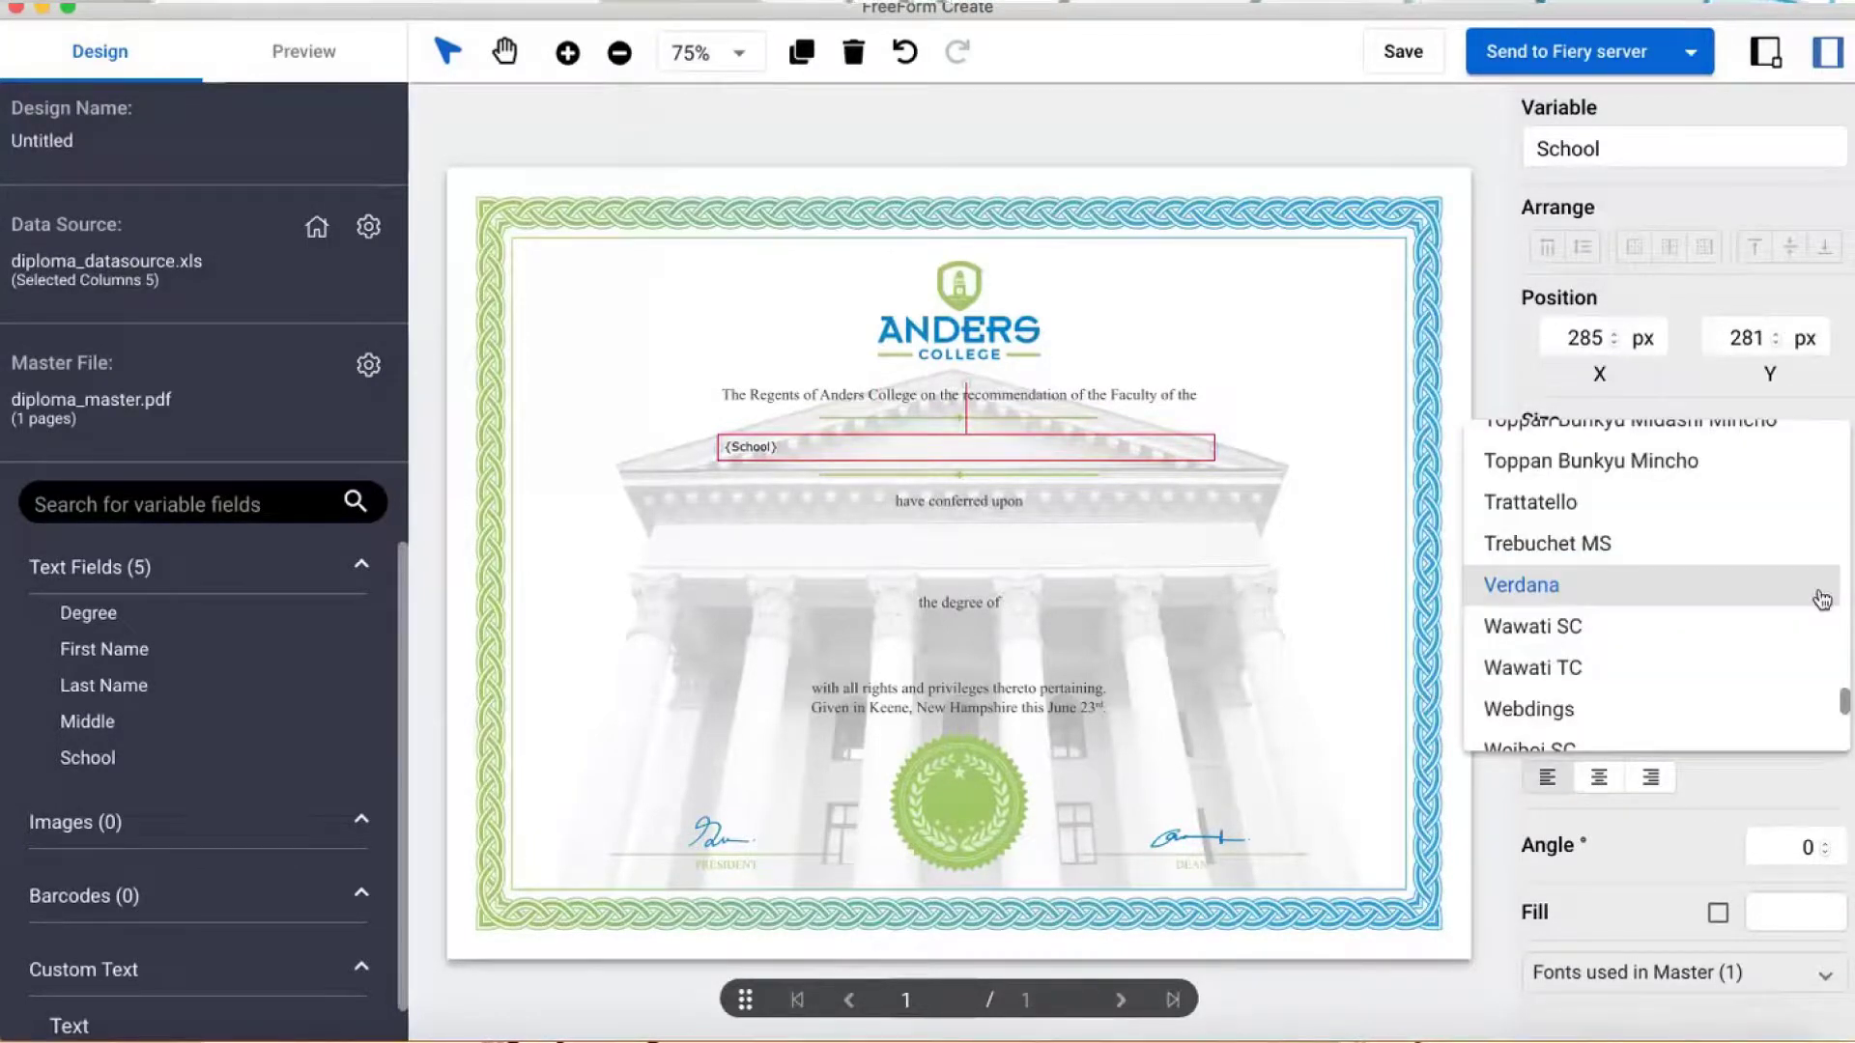
scroll(1768, 599, "up", 4)
left_click(1565, 534)
left_click(1623, 638)
left_click(1565, 665)
left_click(1824, 632)
left_click(1824, 632)
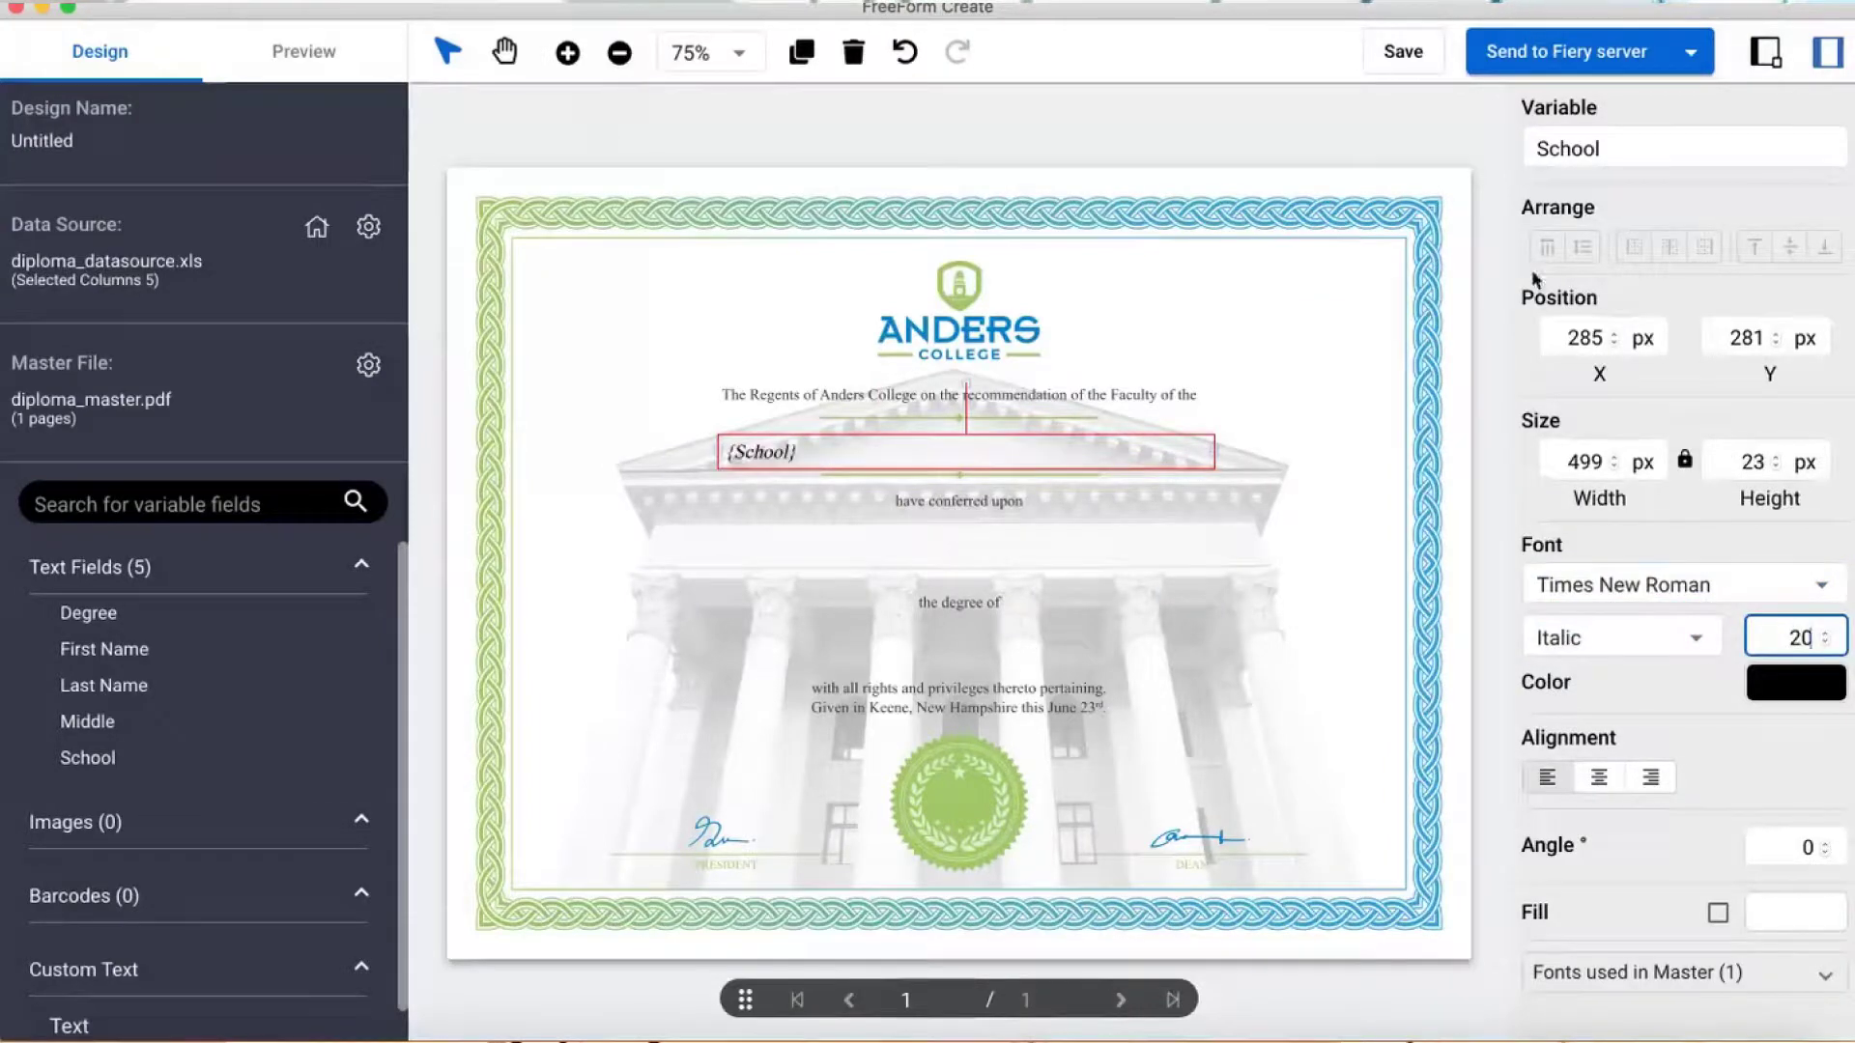
left_click(1598, 776)
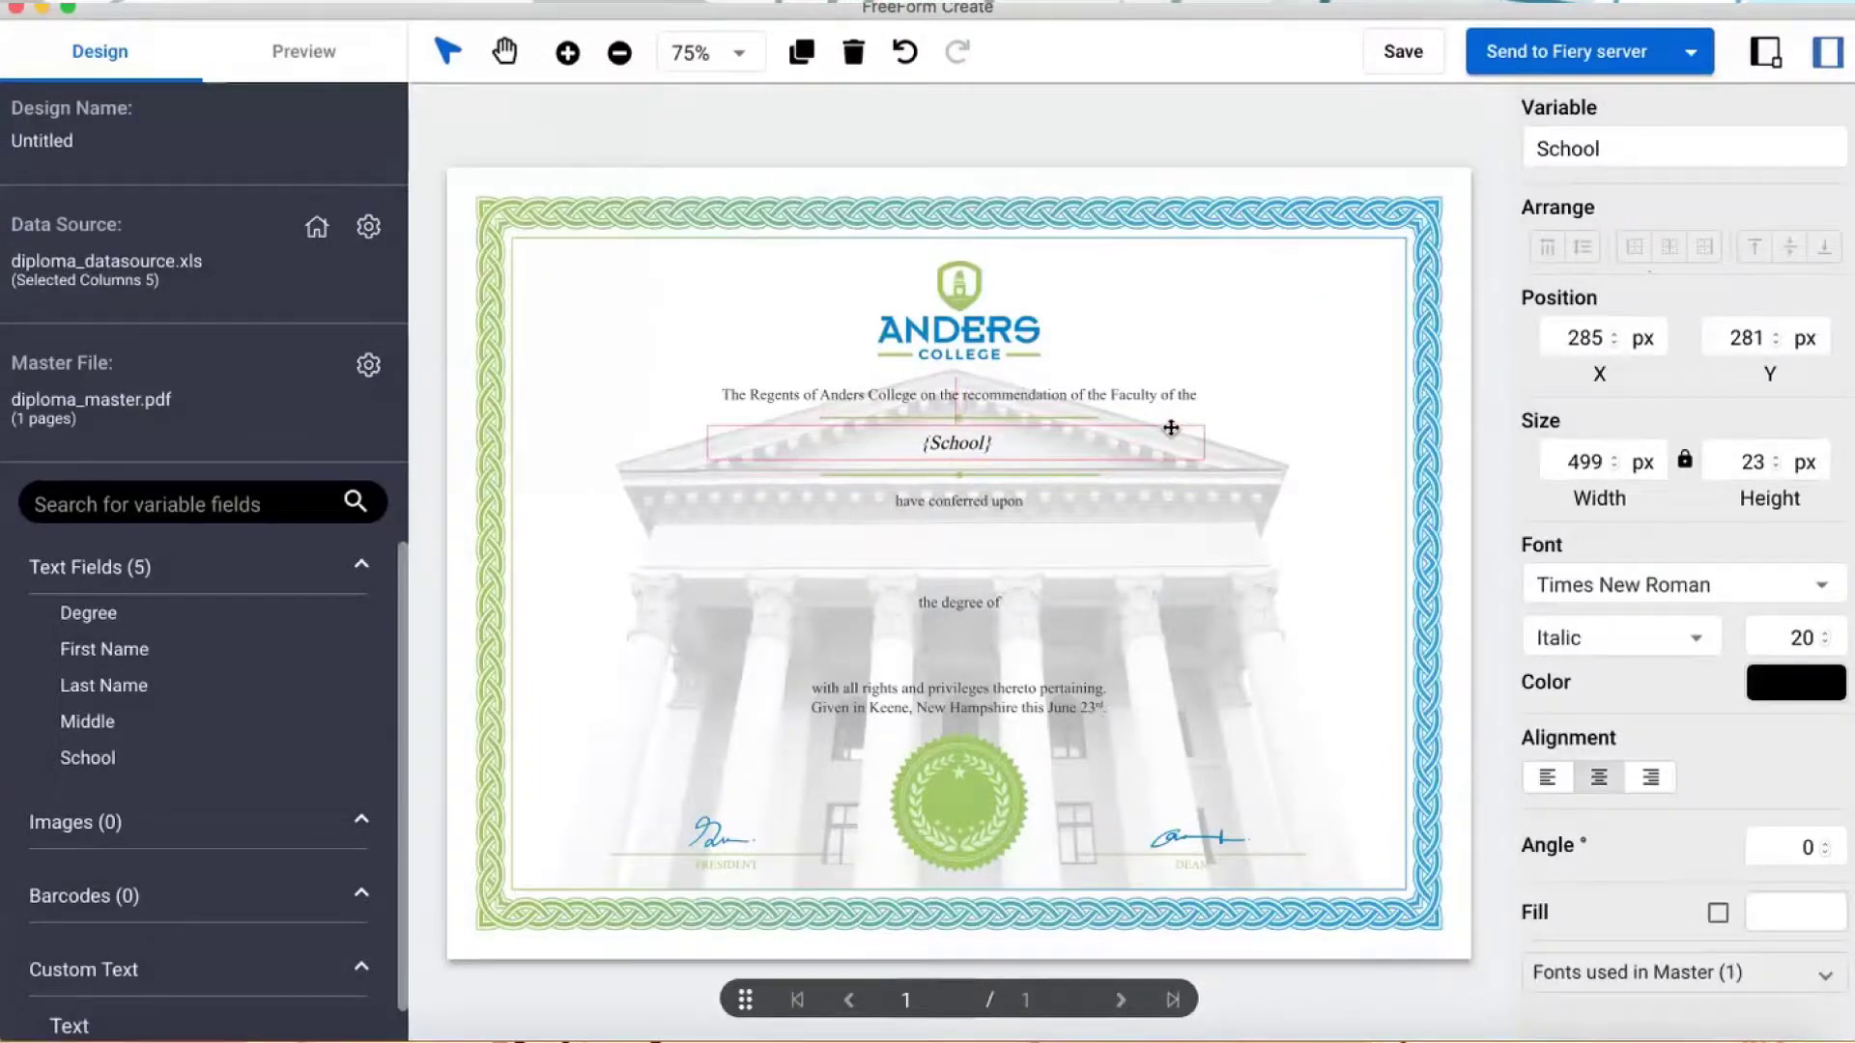
- Nudge the School field up and left, trying a 45° rotation and then undoing it
left_click_drag(1171, 428, 1085, 439)
left_click(1800, 847)
type("45")
key("Return")
key("super+z")
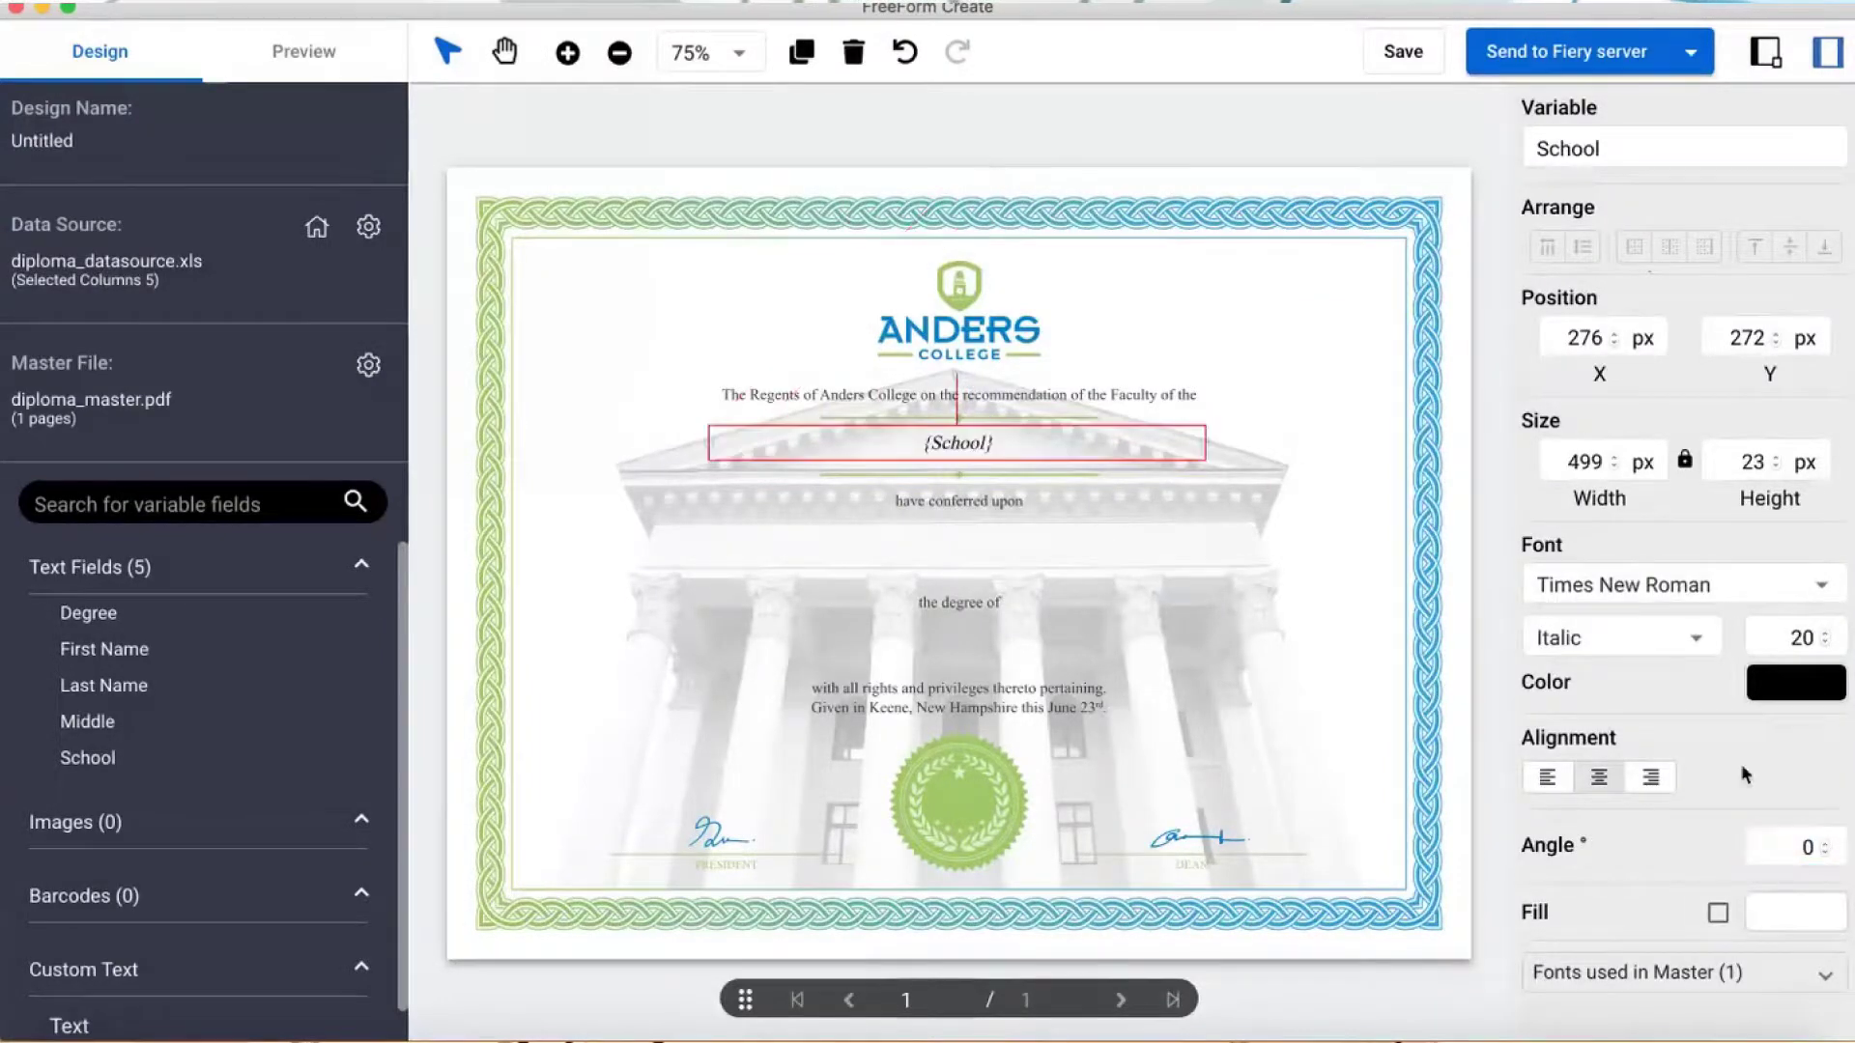
- Try the colour picker's RGB, hex, HSL and CMYK modes, leaving the text black
left_click(1820, 679)
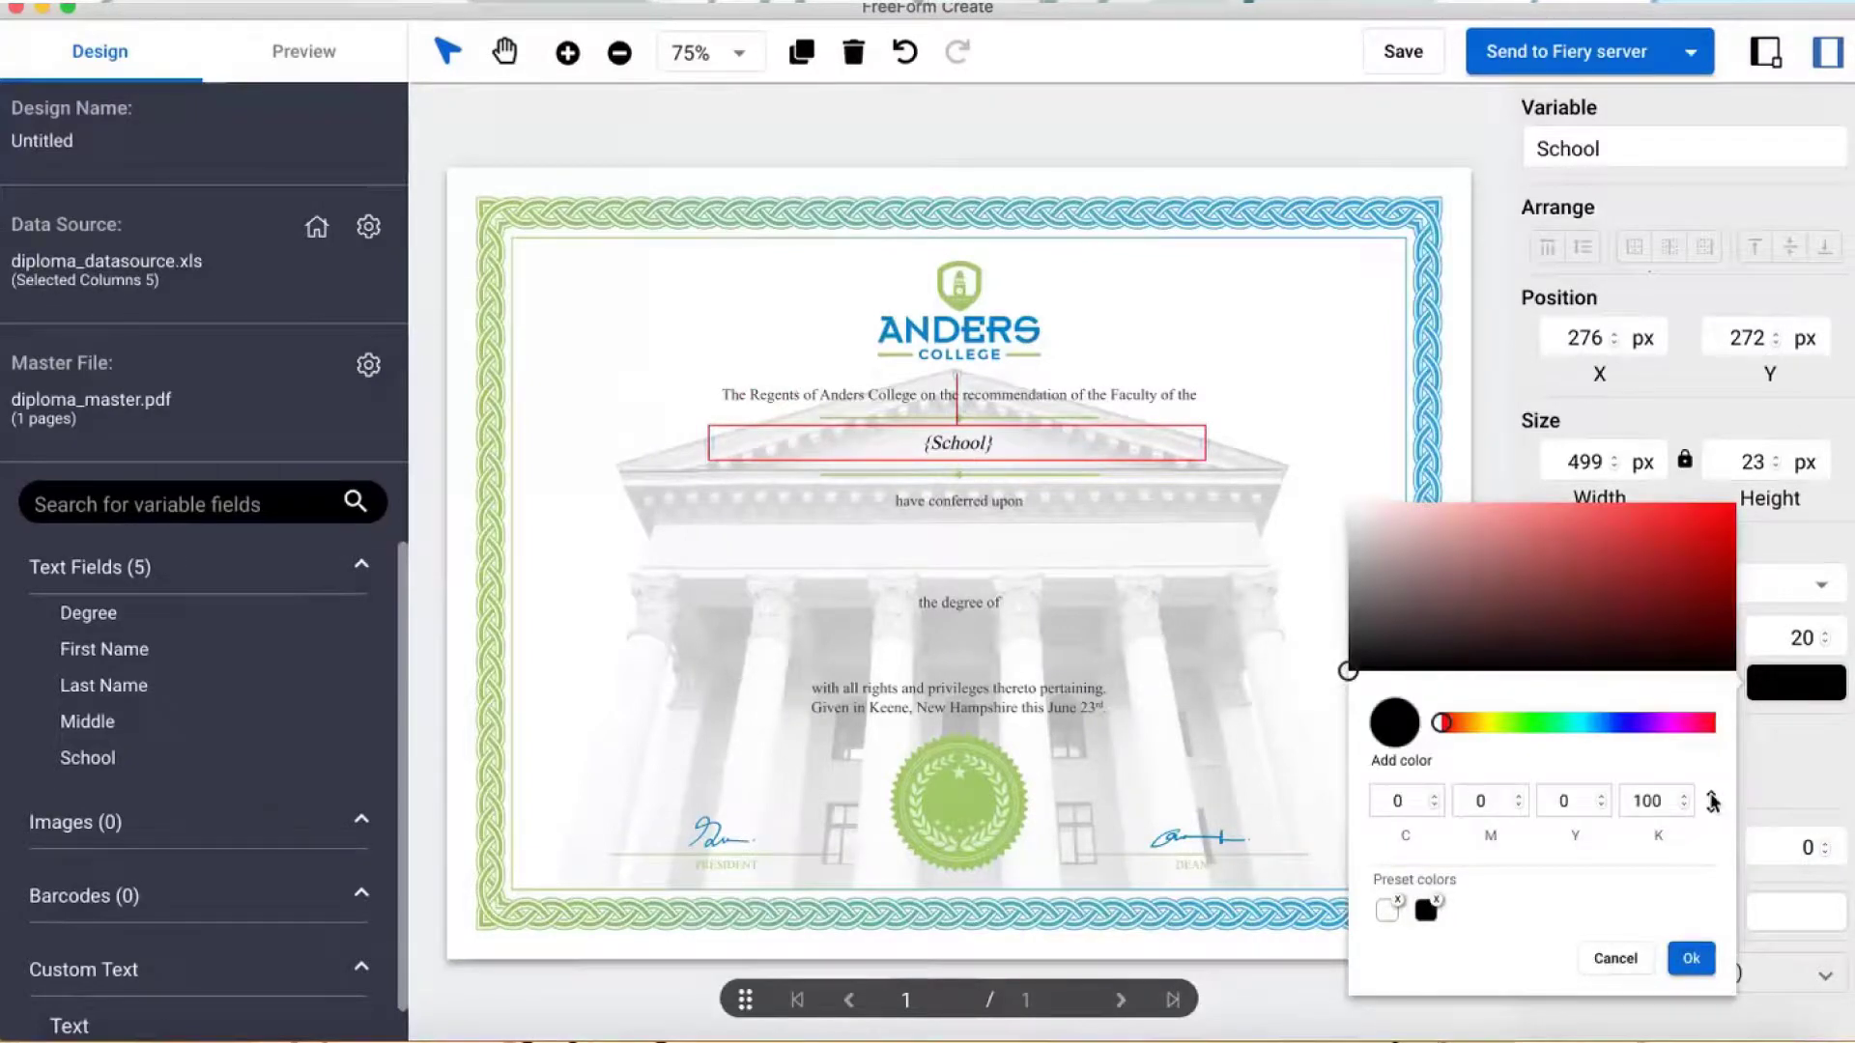
left_click(1712, 799)
left_click(1712, 800)
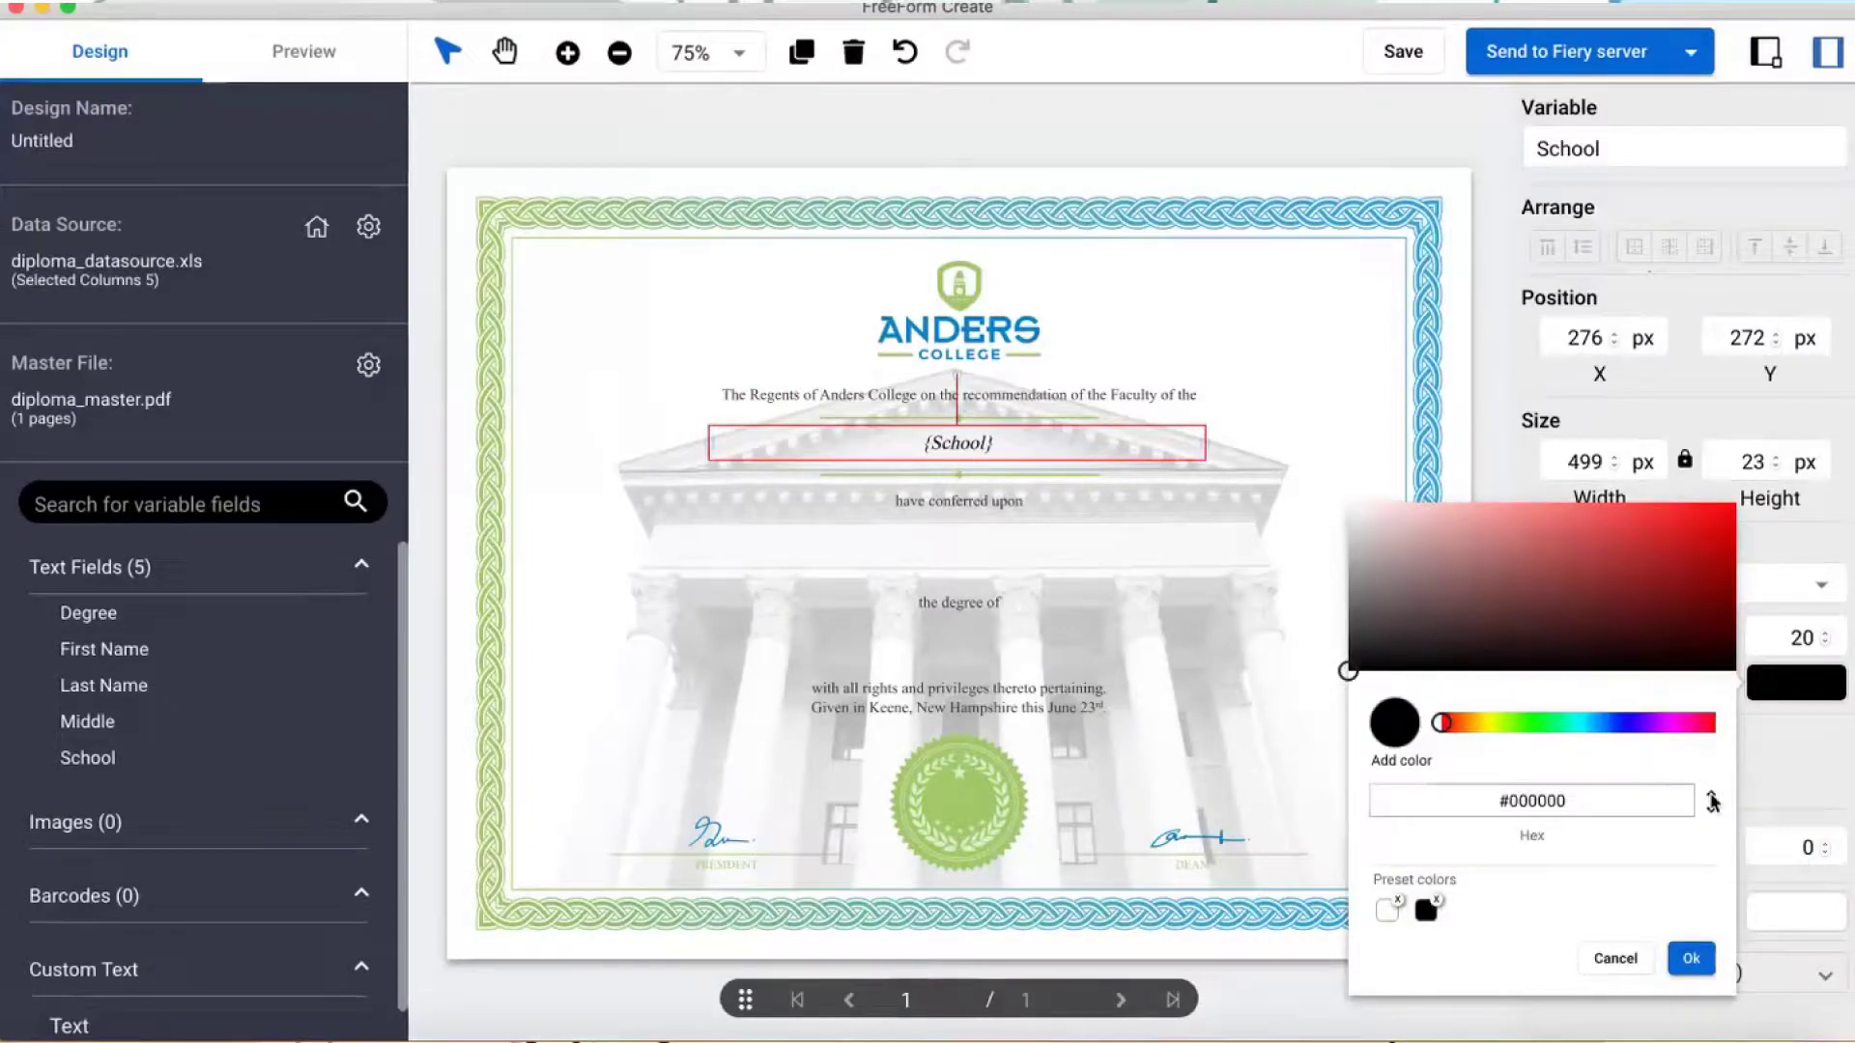
left_click(1712, 800)
left_click(1711, 800)
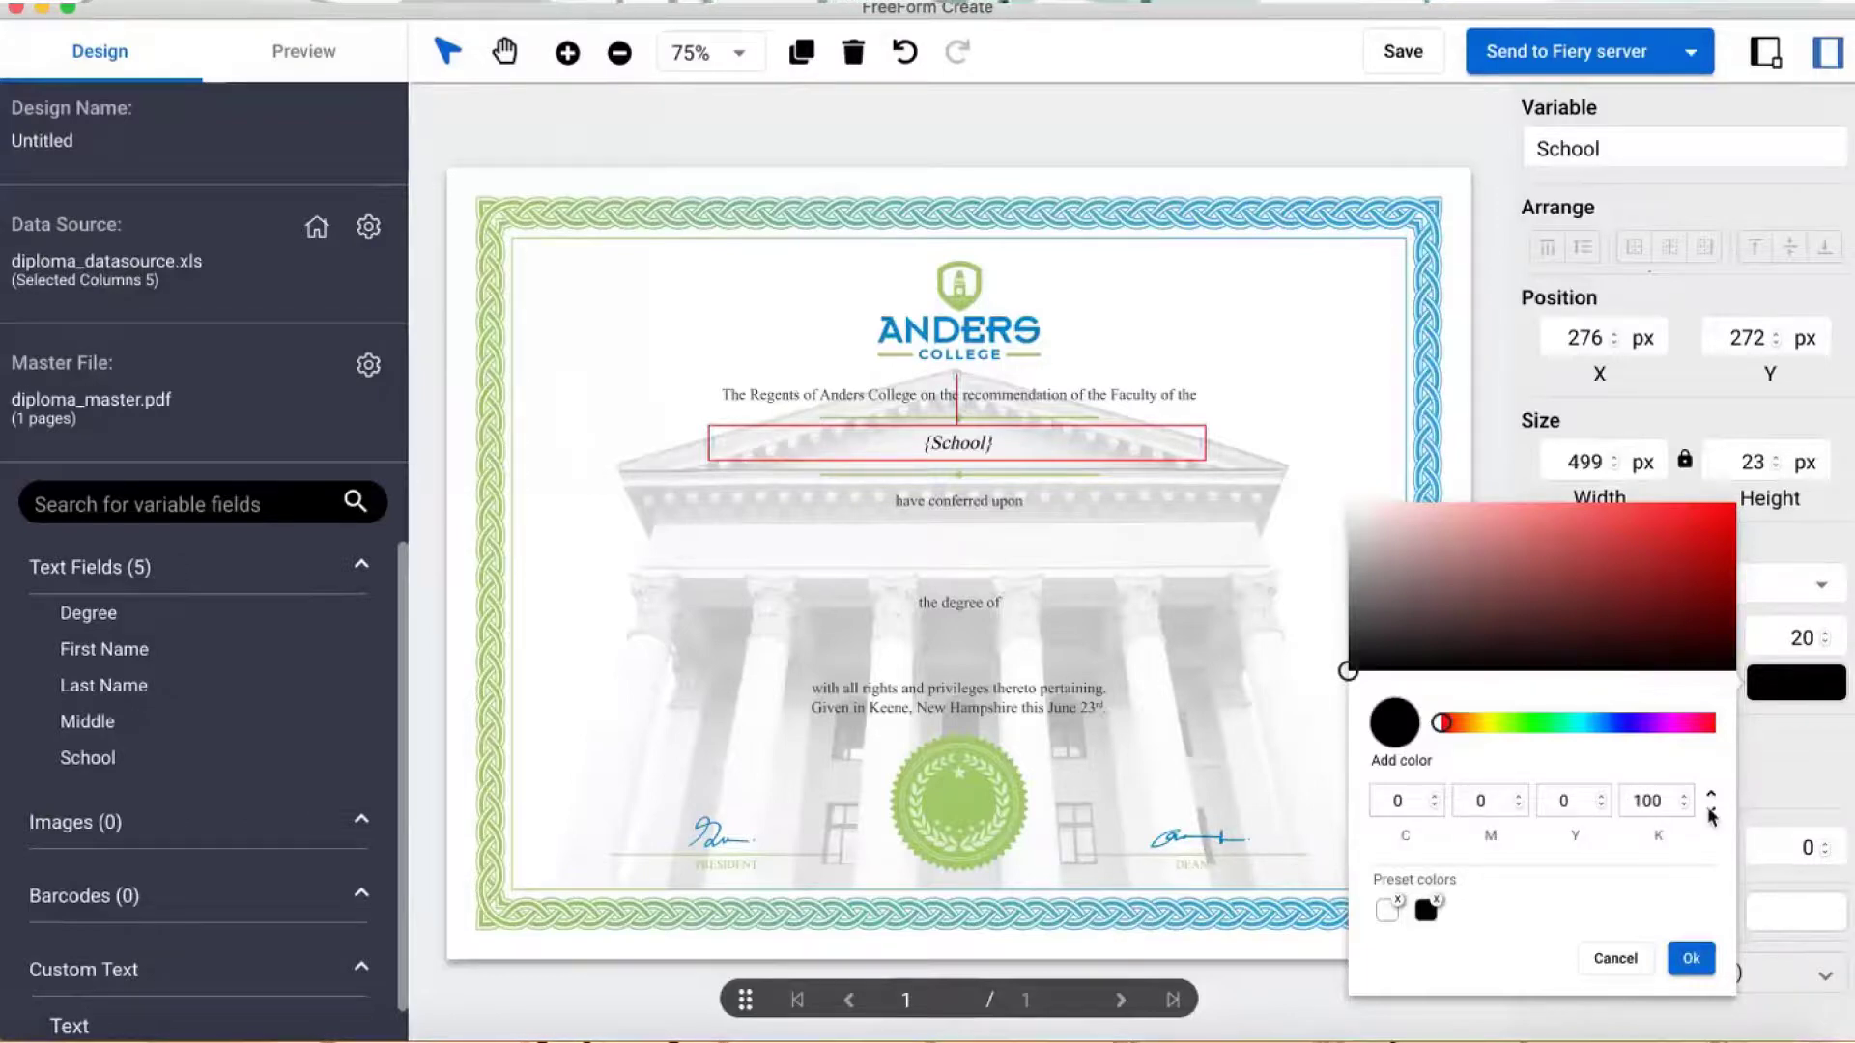
left_click(1711, 816)
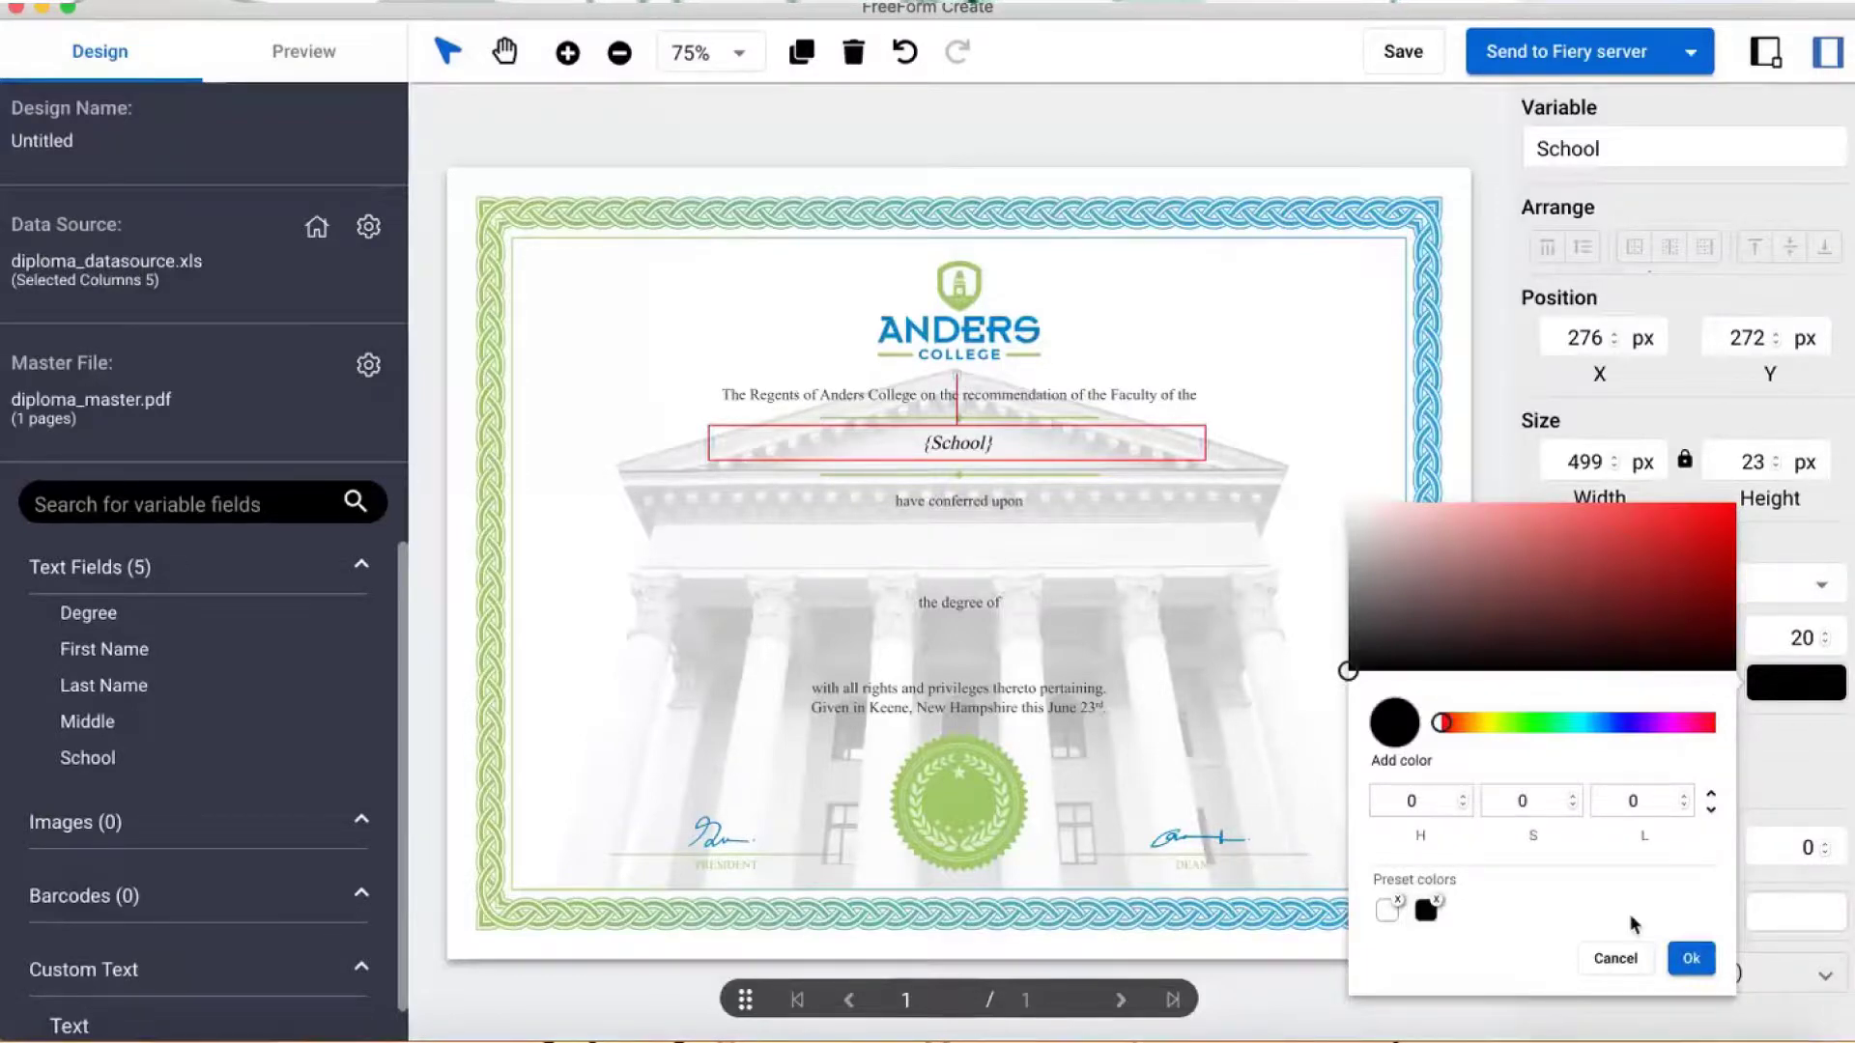
left_click(1621, 958)
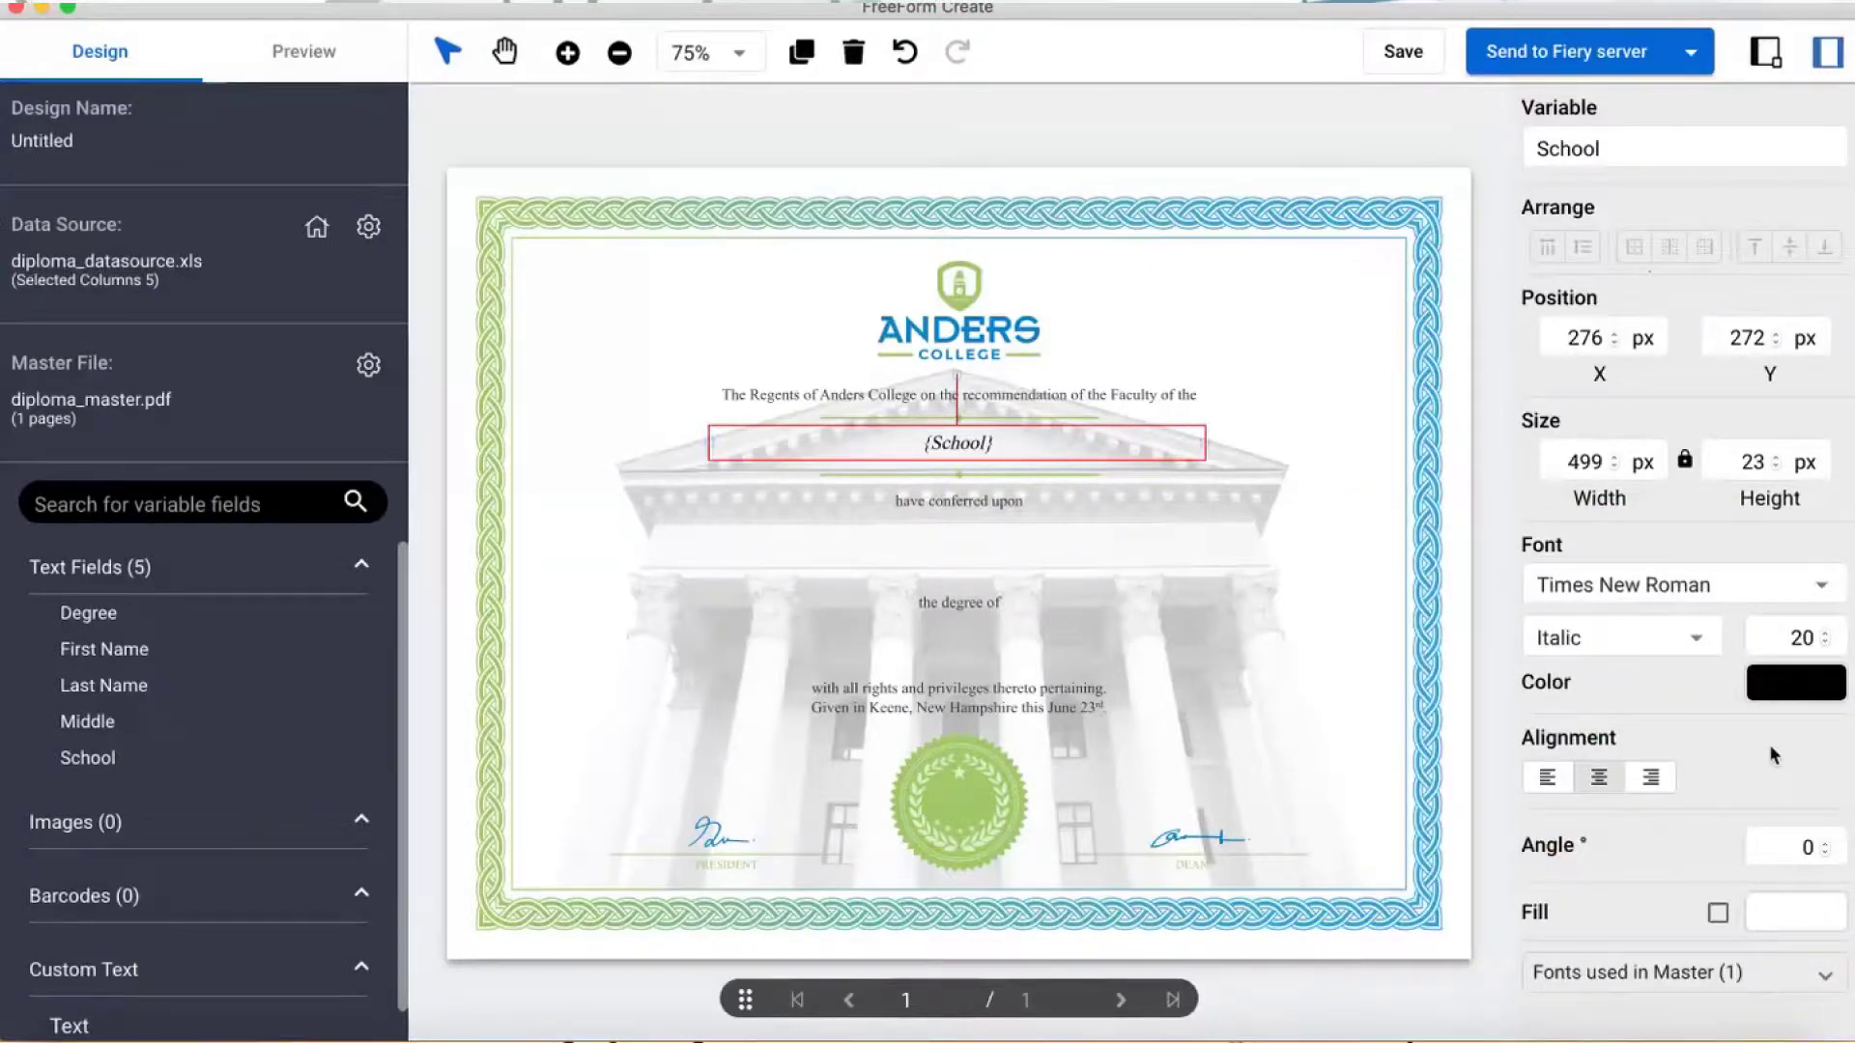
- Place First Name, Middle and Last Name fields under 'have conferred upon', widened to 682 px
left_click_drag(104, 648, 784, 568)
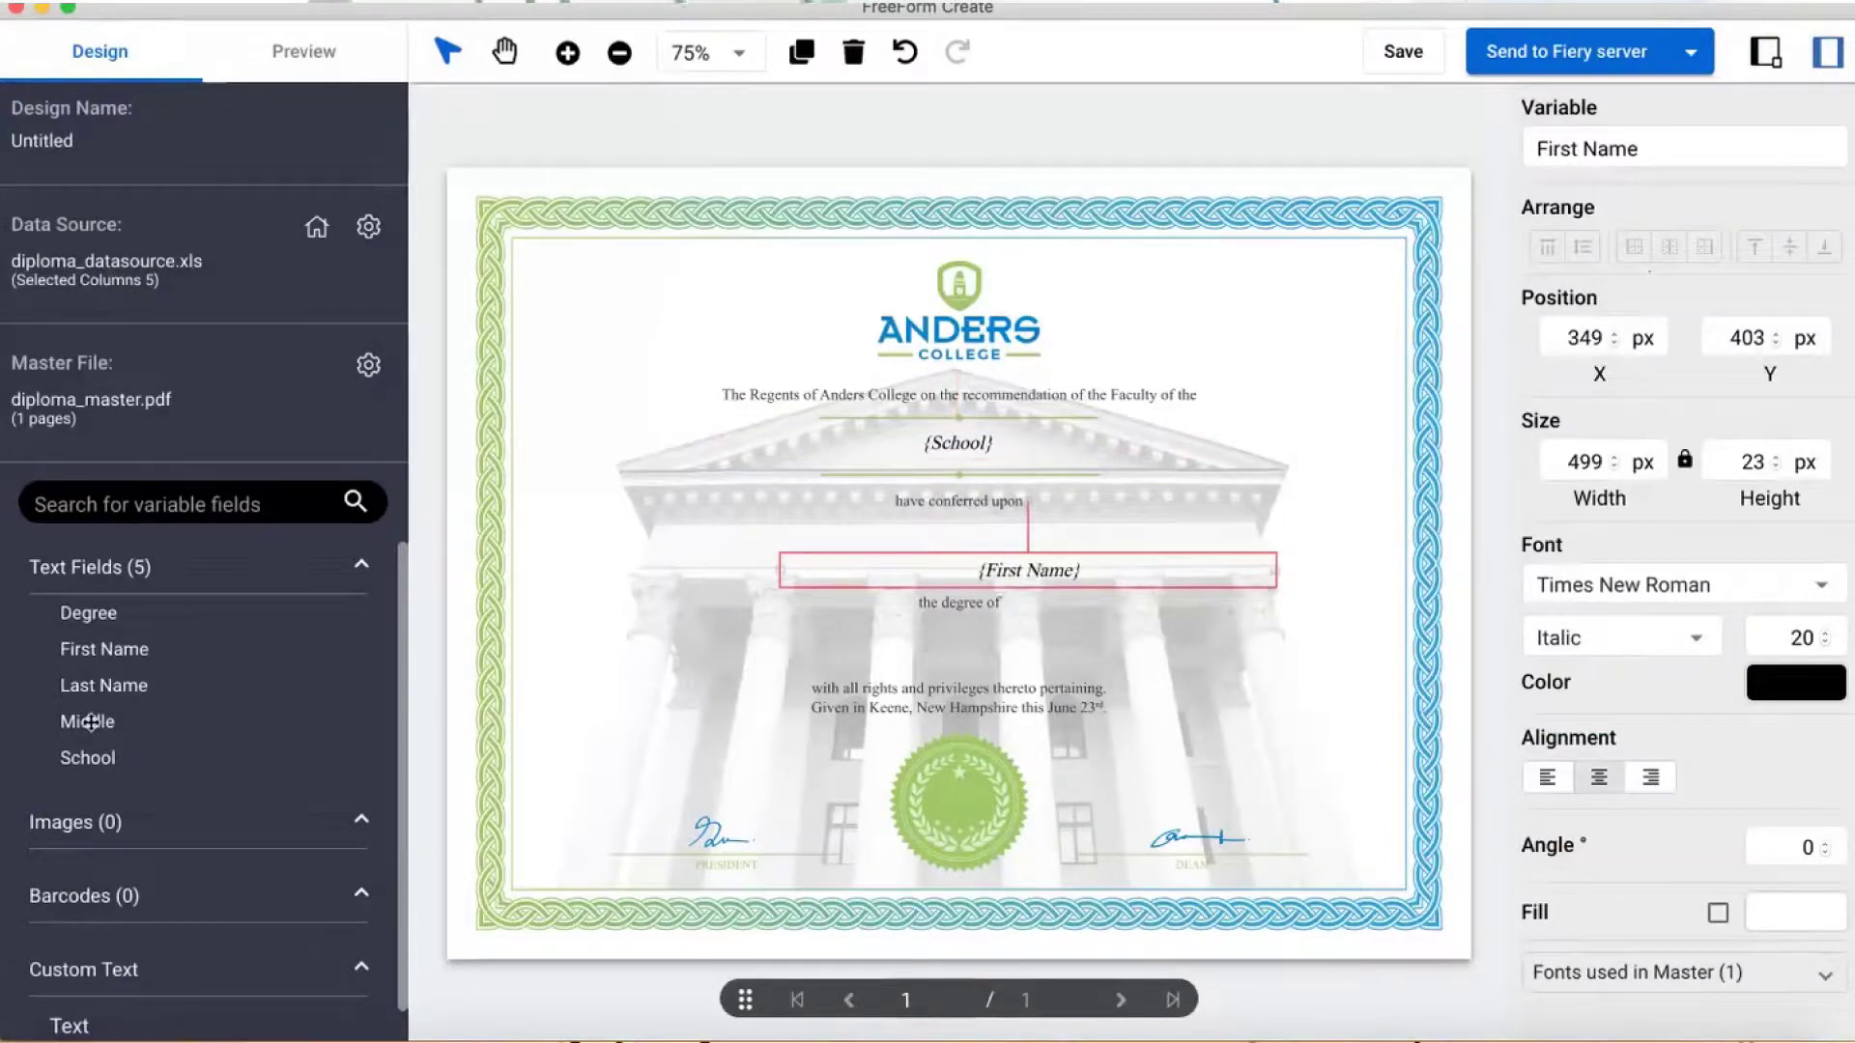
left_click_drag(136, 704, 1107, 568)
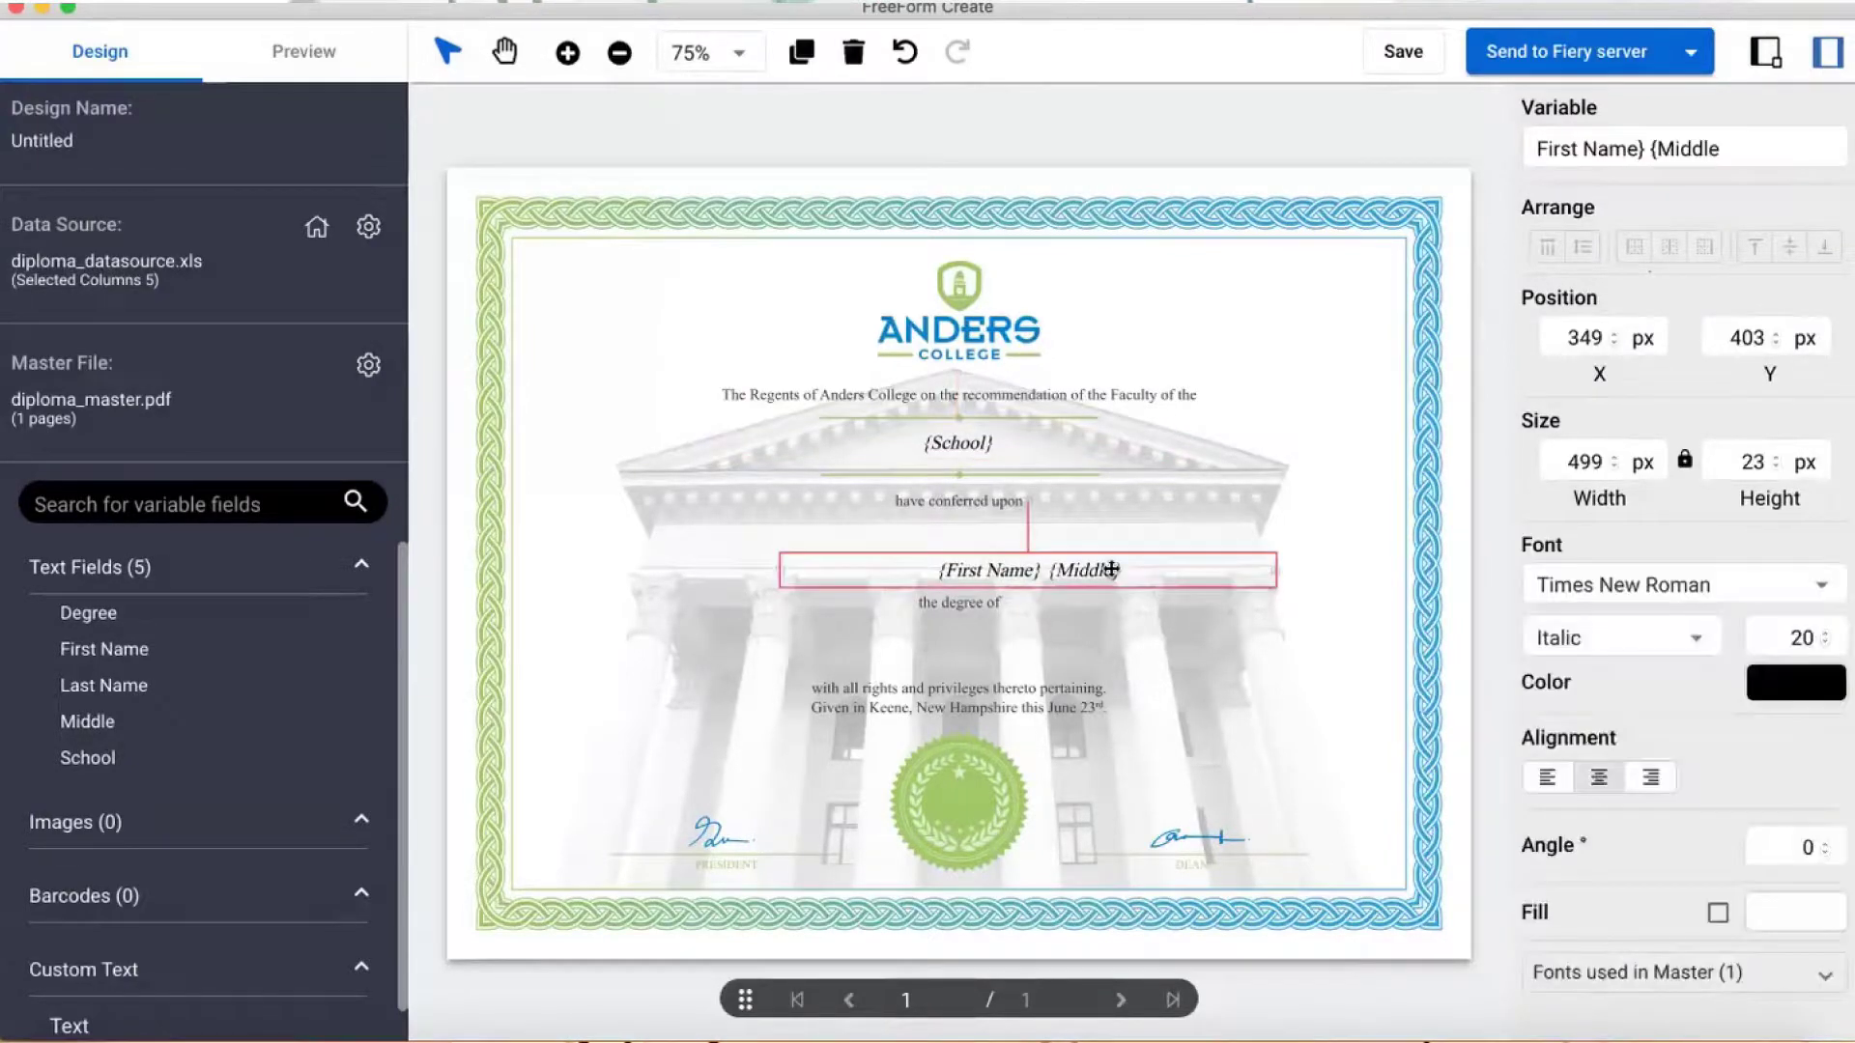
left_click_drag(100, 686, 946, 523)
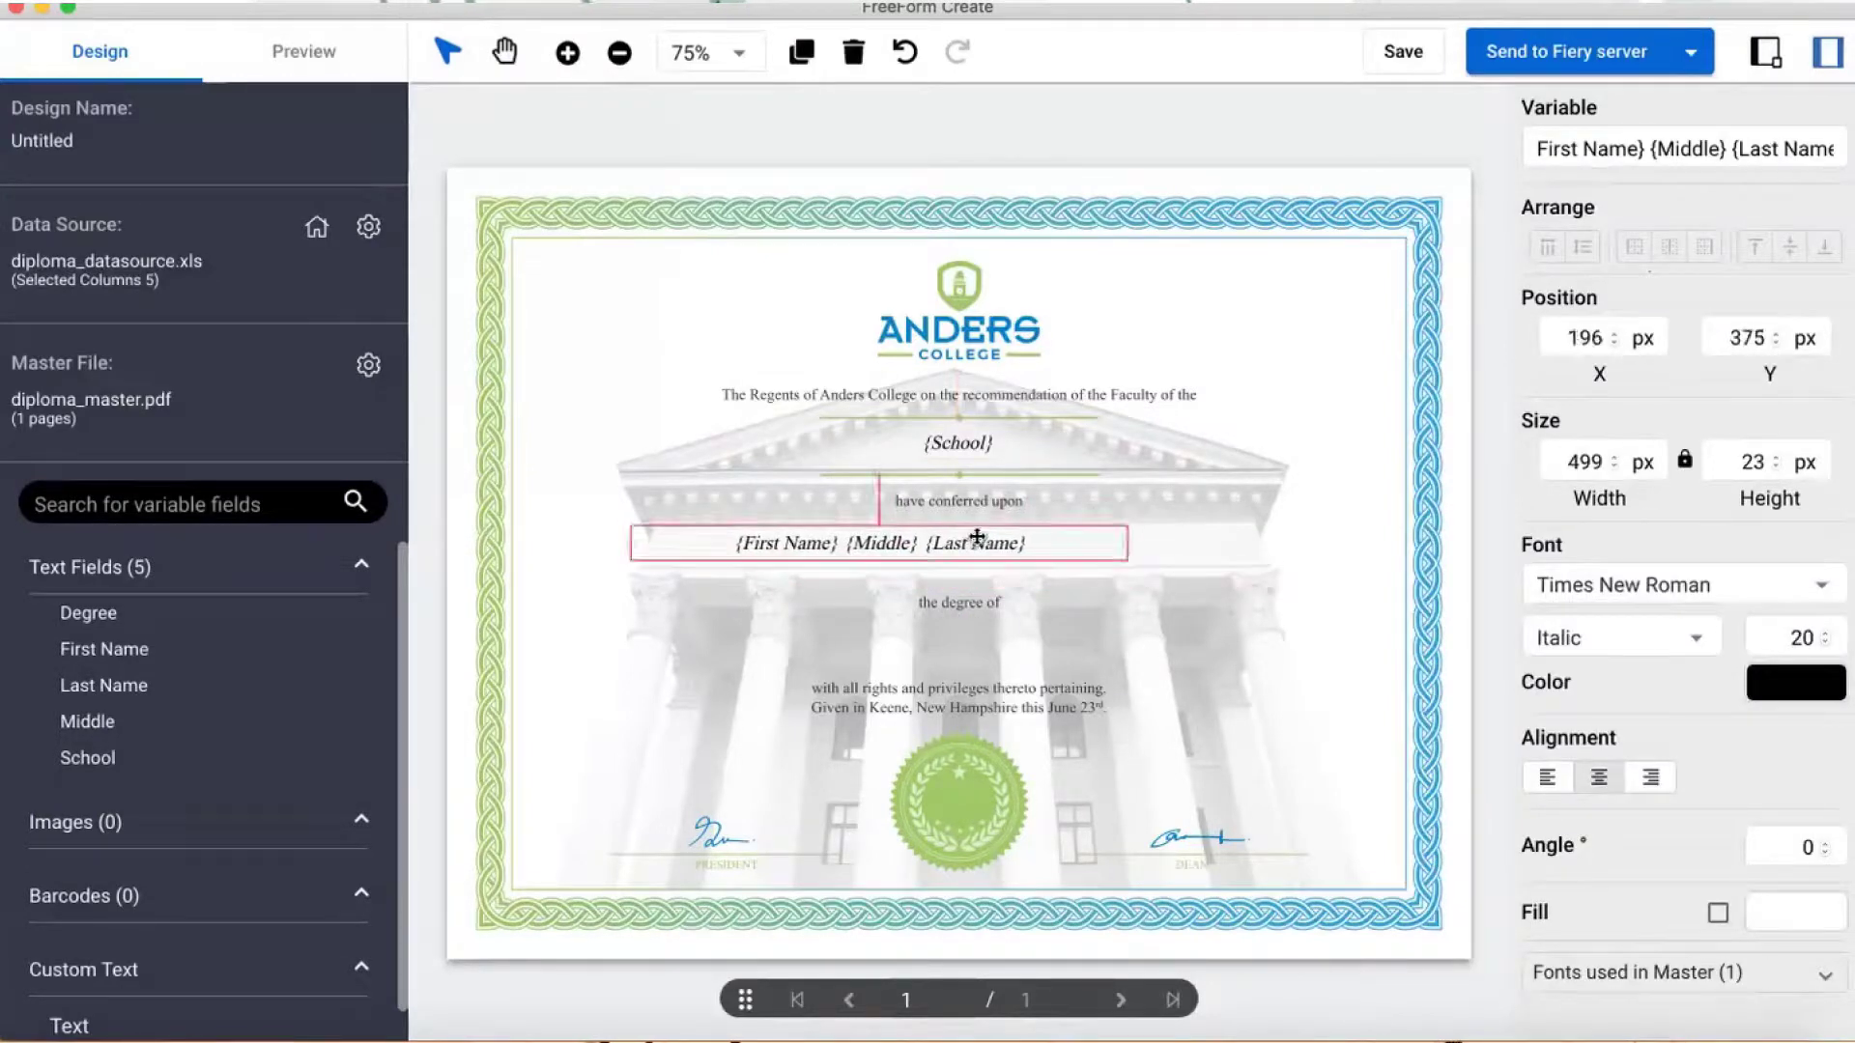
left_click_drag(1129, 546, 1304, 543)
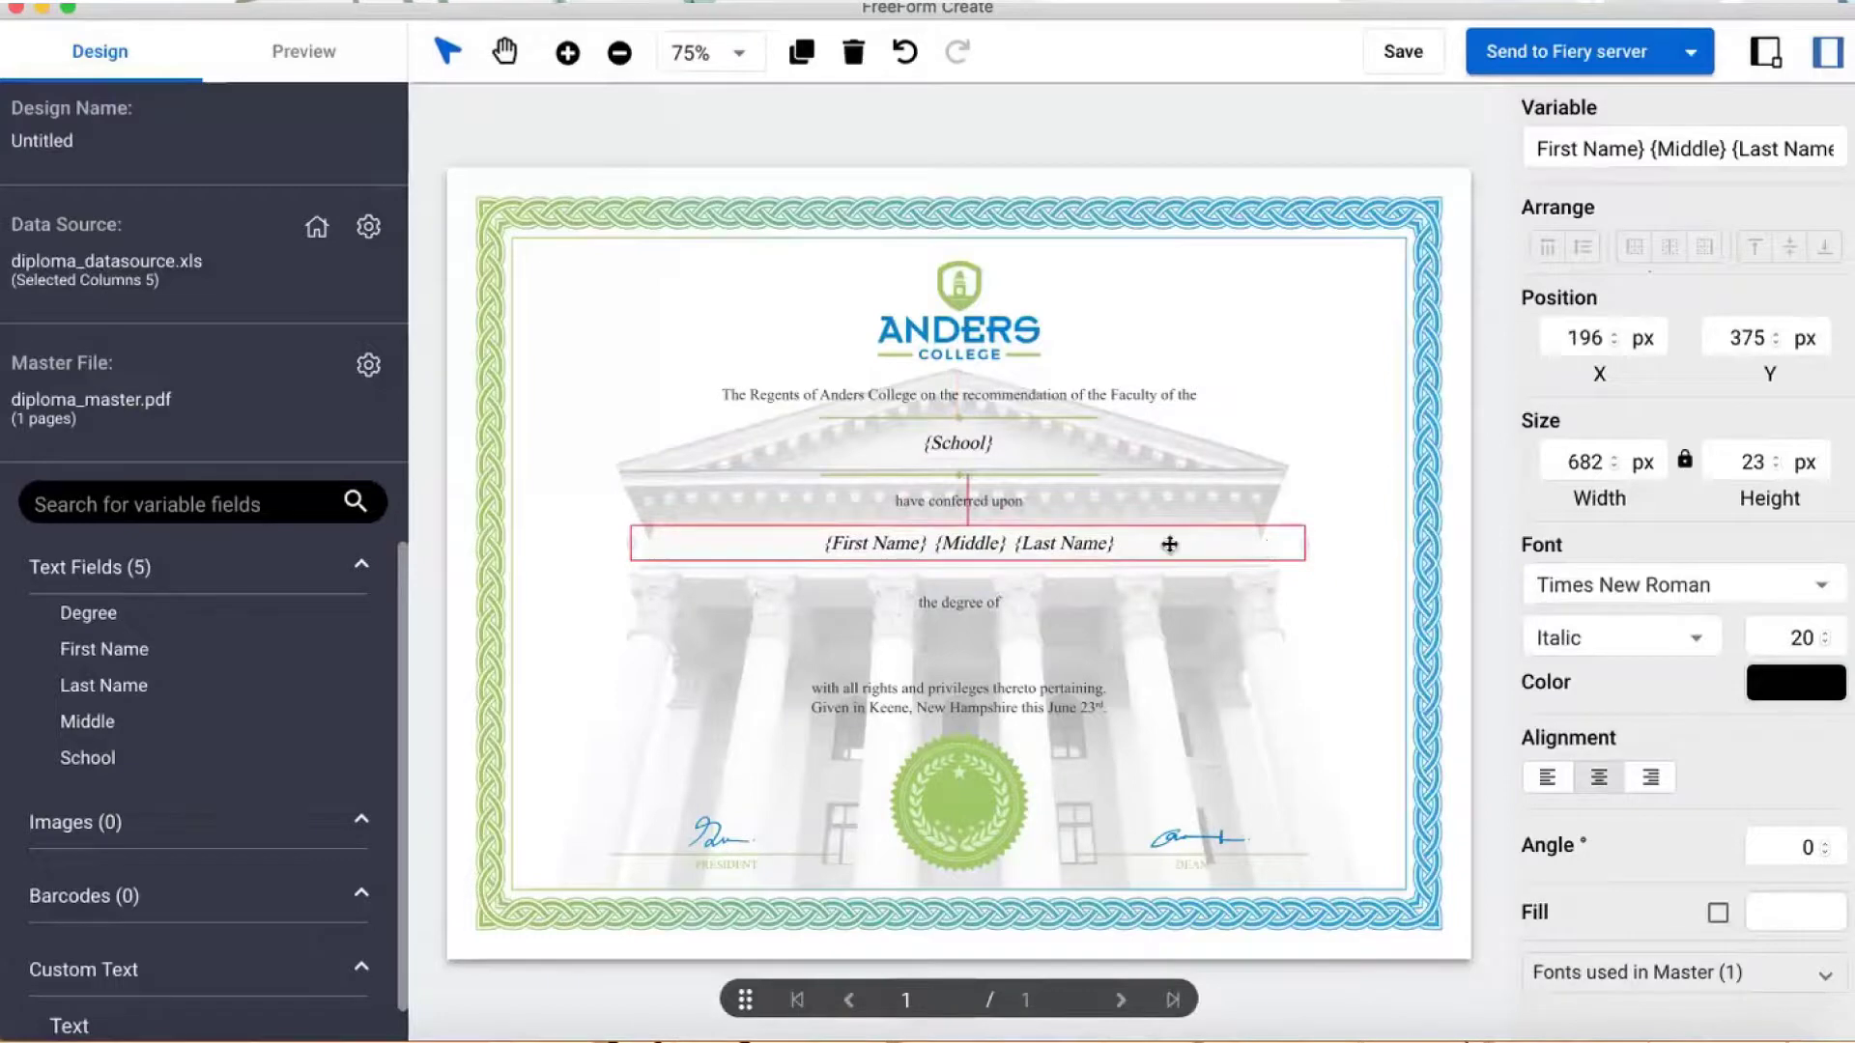
left_click_drag(1169, 544, 1163, 544)
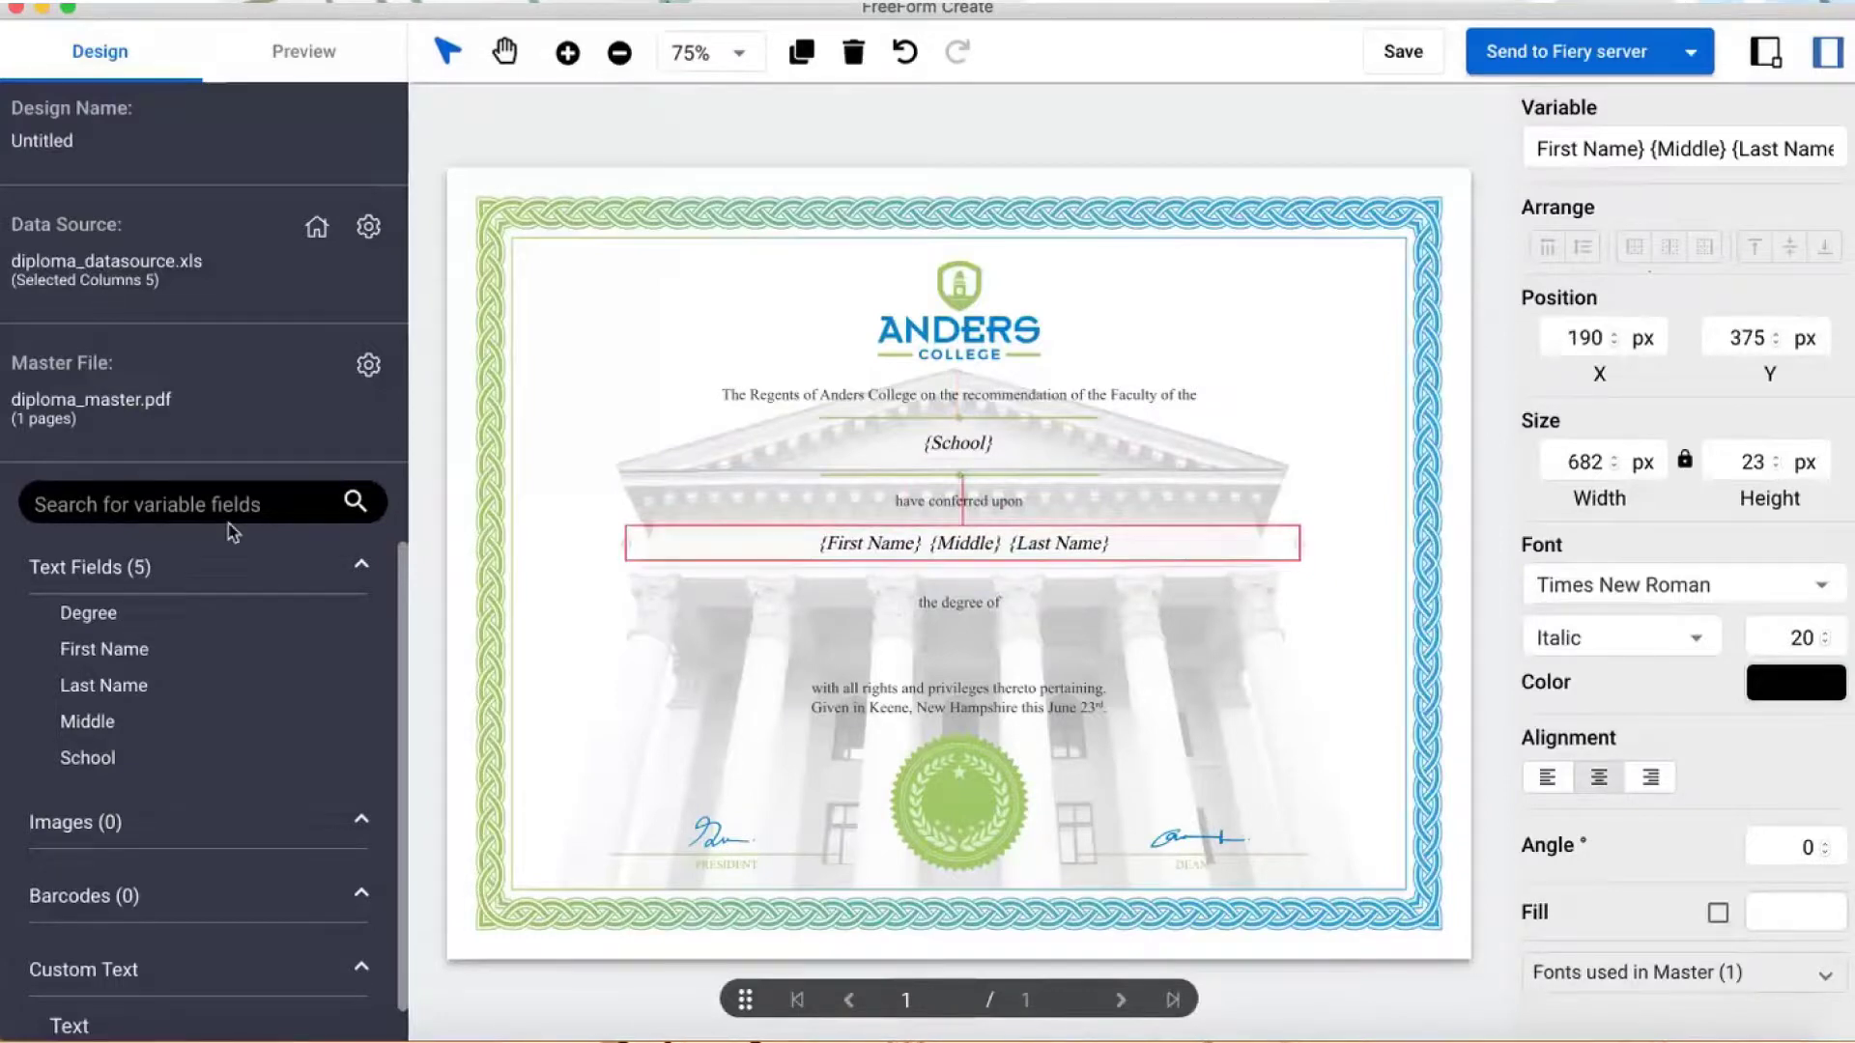
- Place a Degree field under 'the degree of' and centre it horizontally with the School and full-name fields
left_click_drag(82, 613, 917, 671)
left_click_drag(1265, 679, 981, 653)
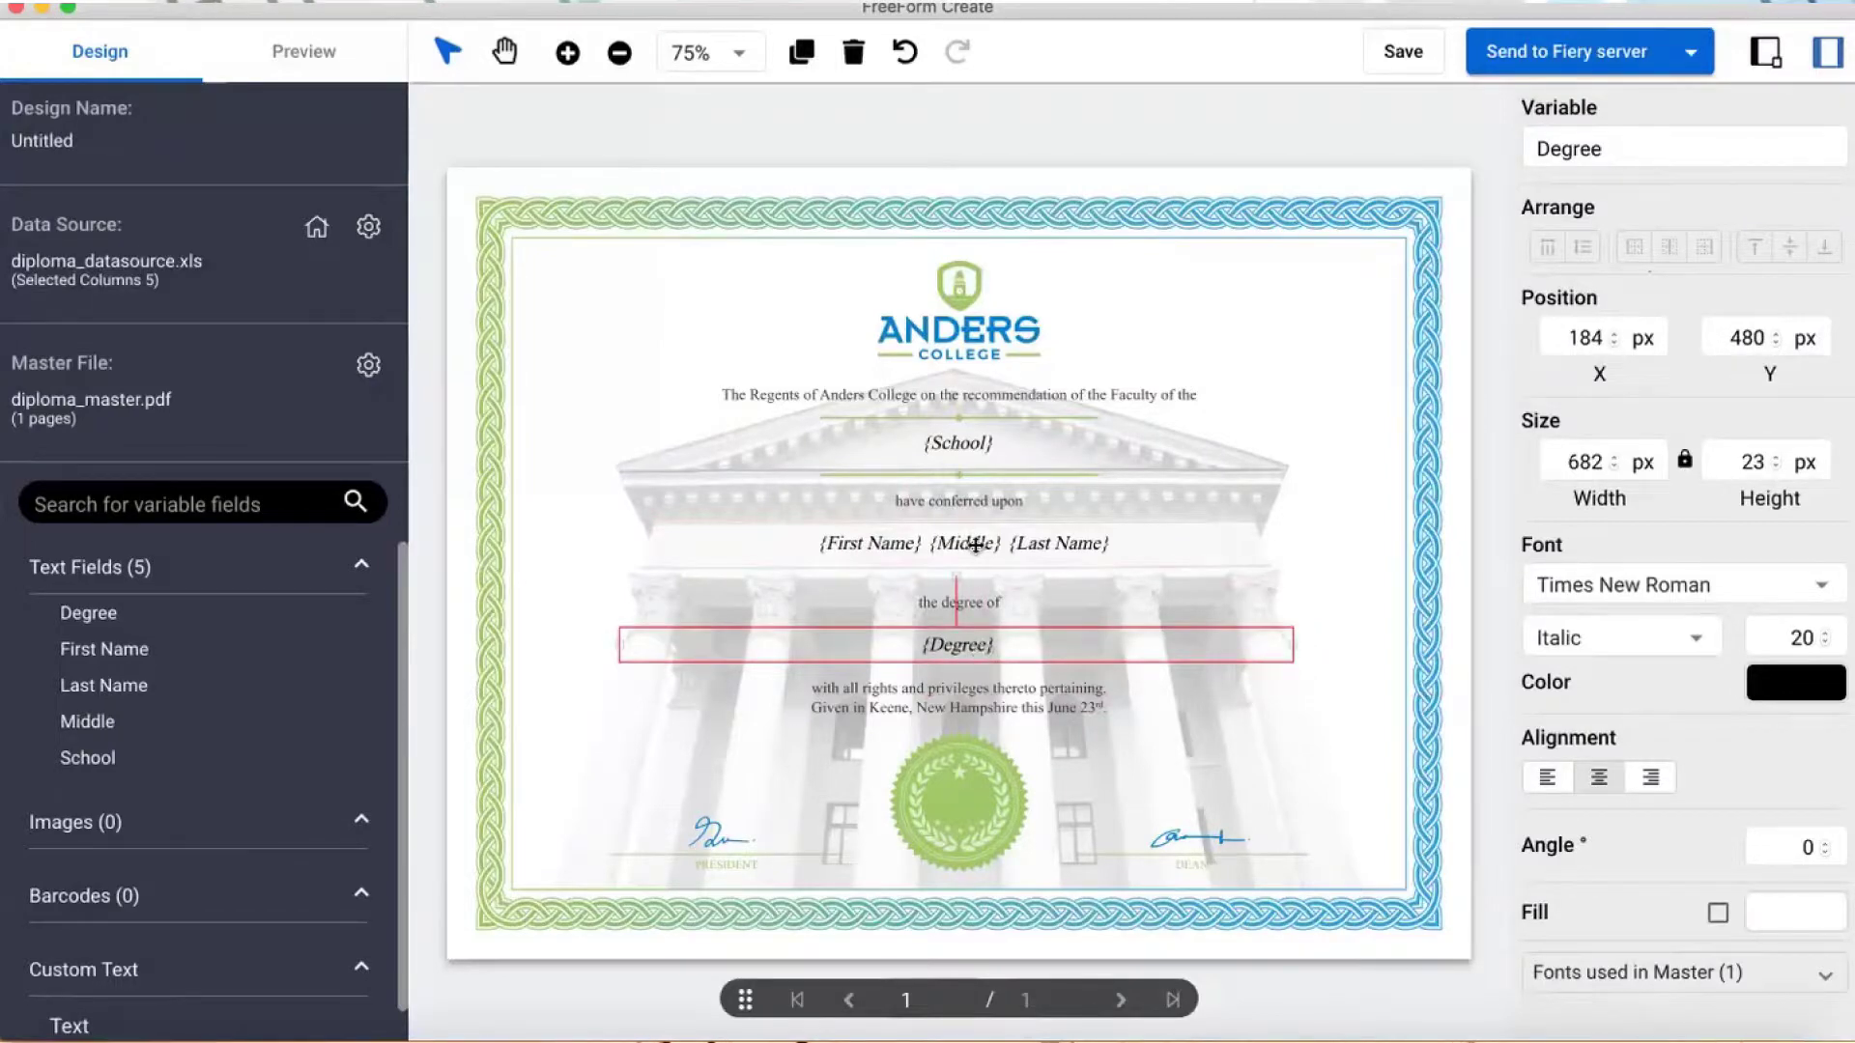
left_click(973, 542, "shift")
left_click(971, 445, "shift")
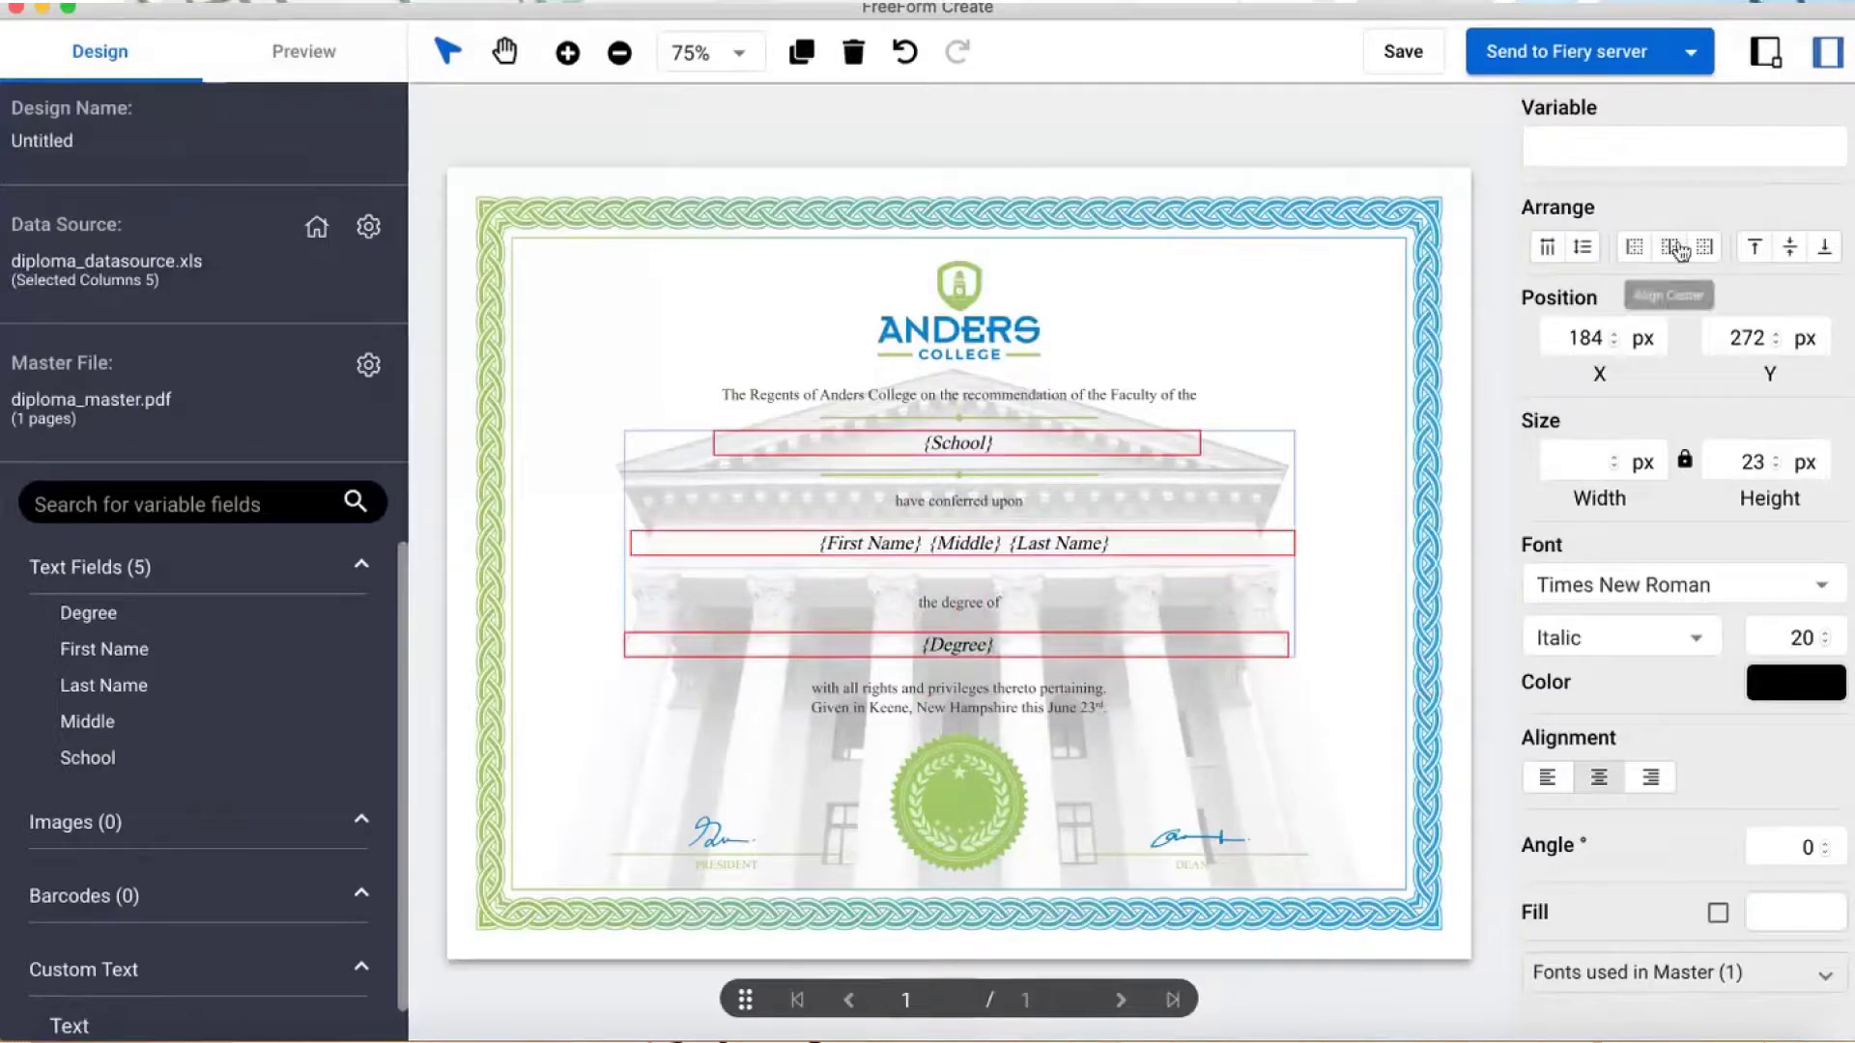
left_click(1671, 253)
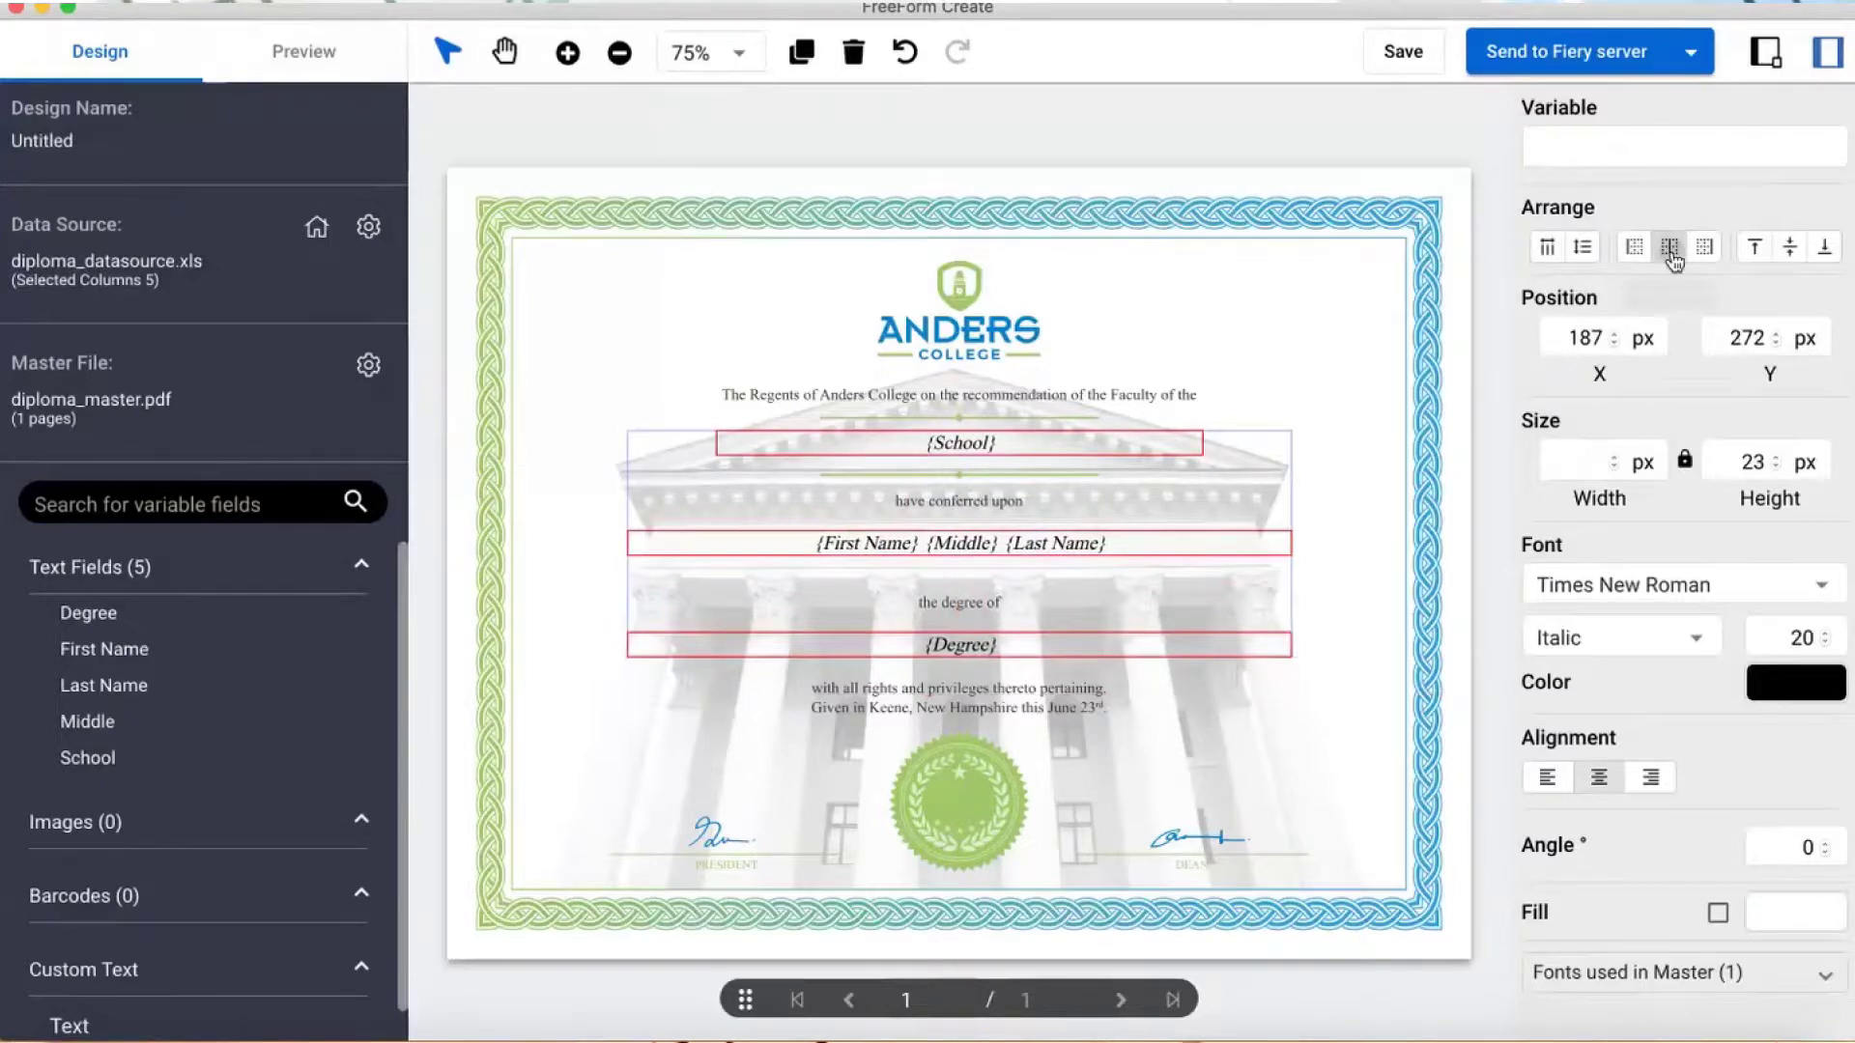
left_click(1354, 521)
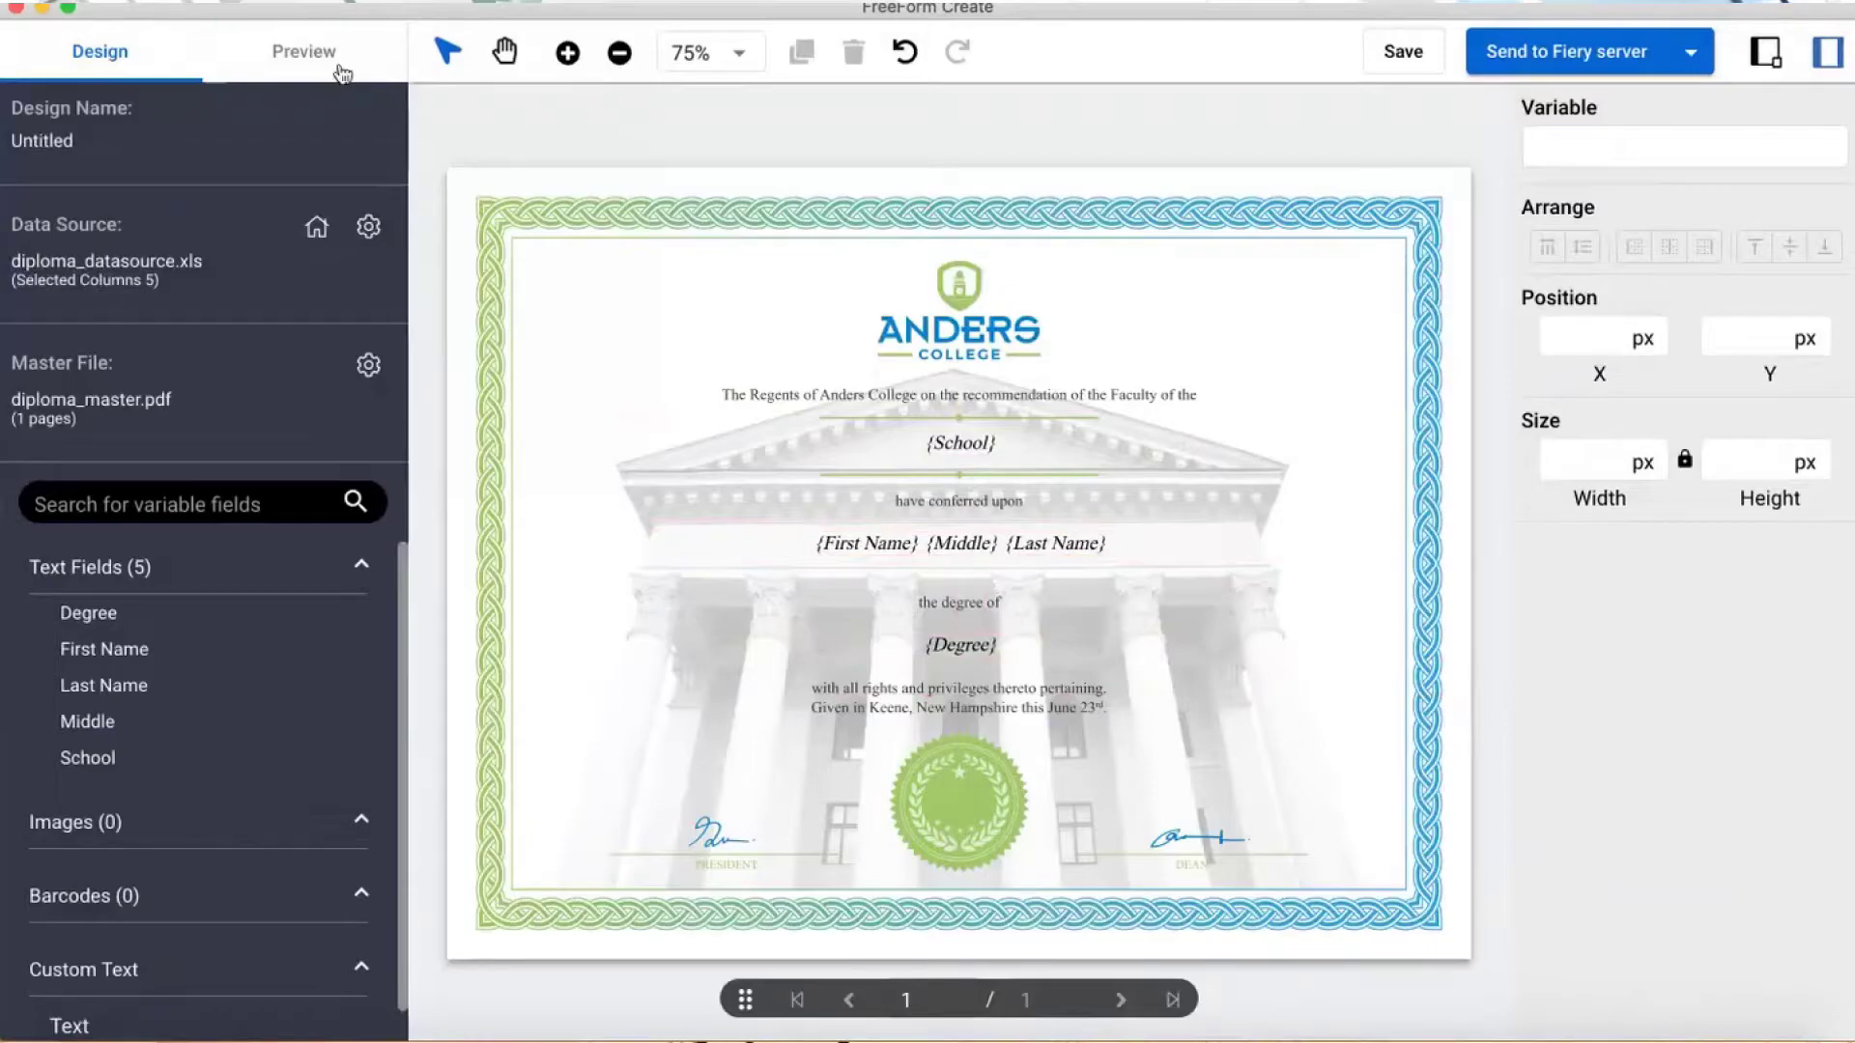
- Preview the merged records listed by First Name, viewing several graduates' diplomas
left_click(316, 46)
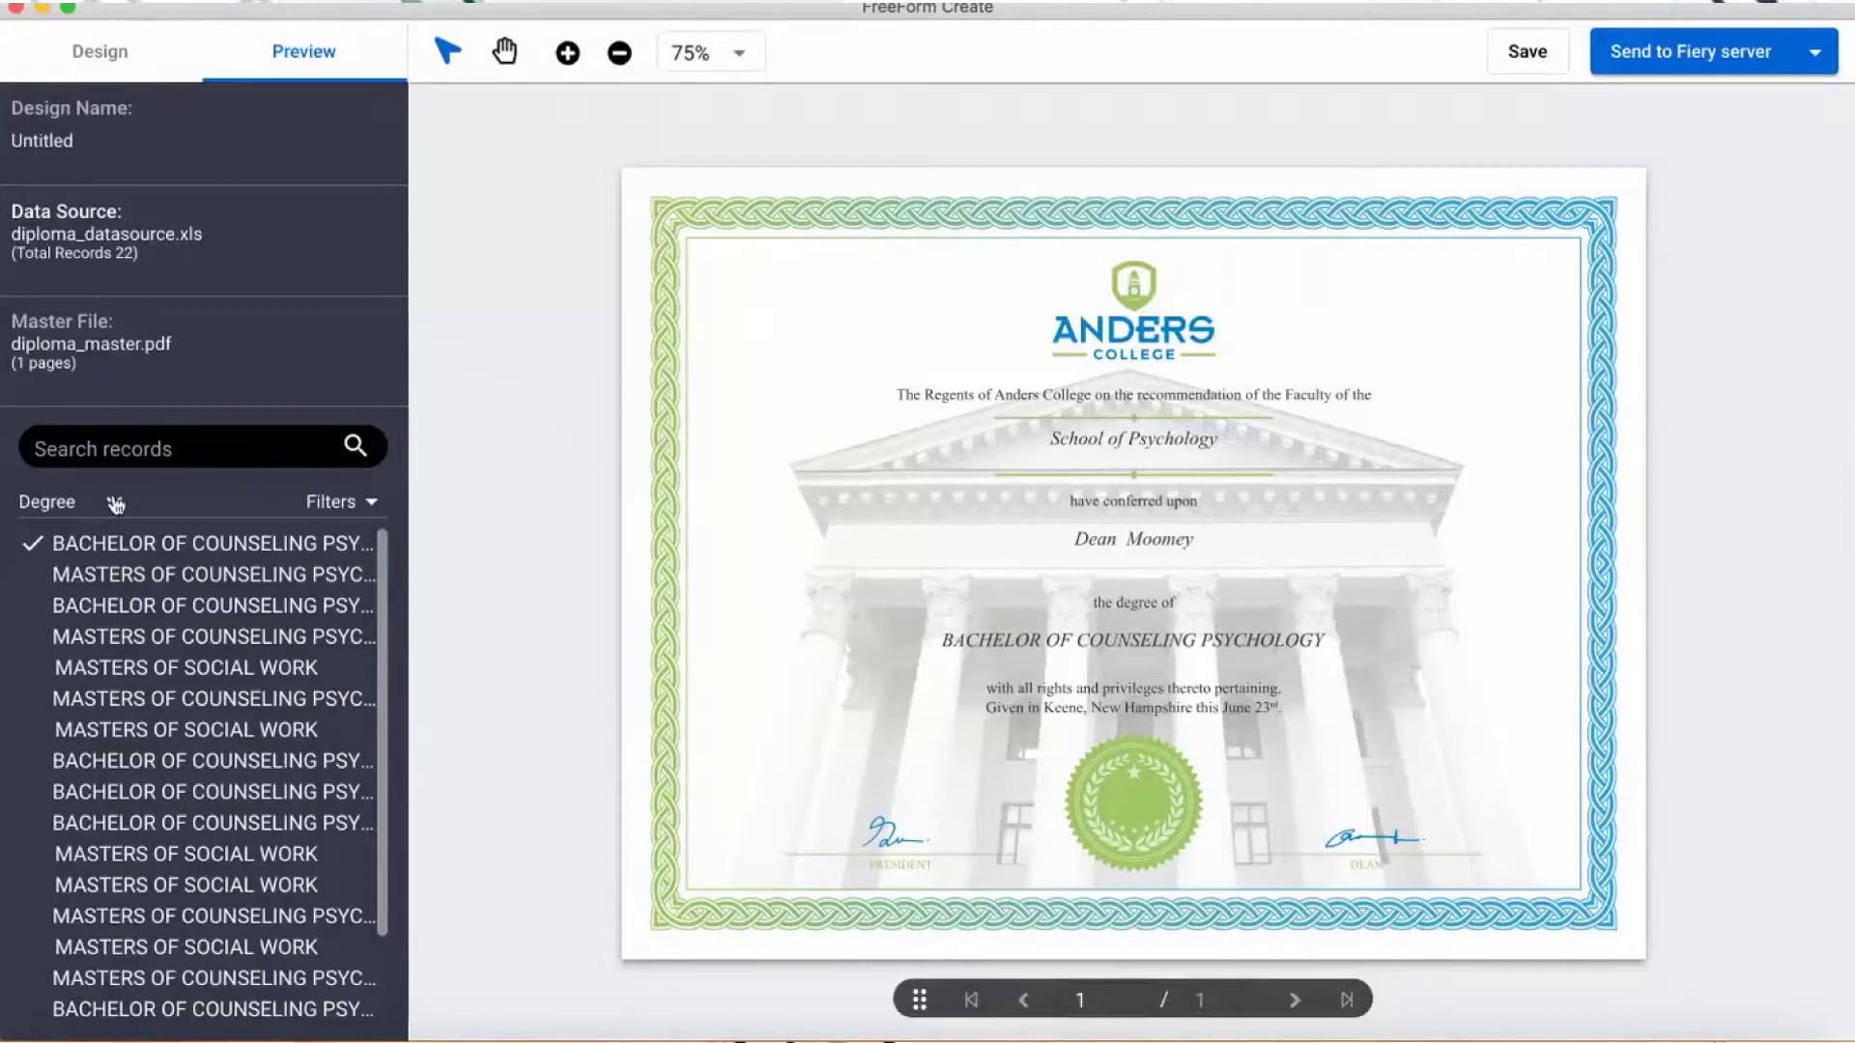
left_click(114, 501)
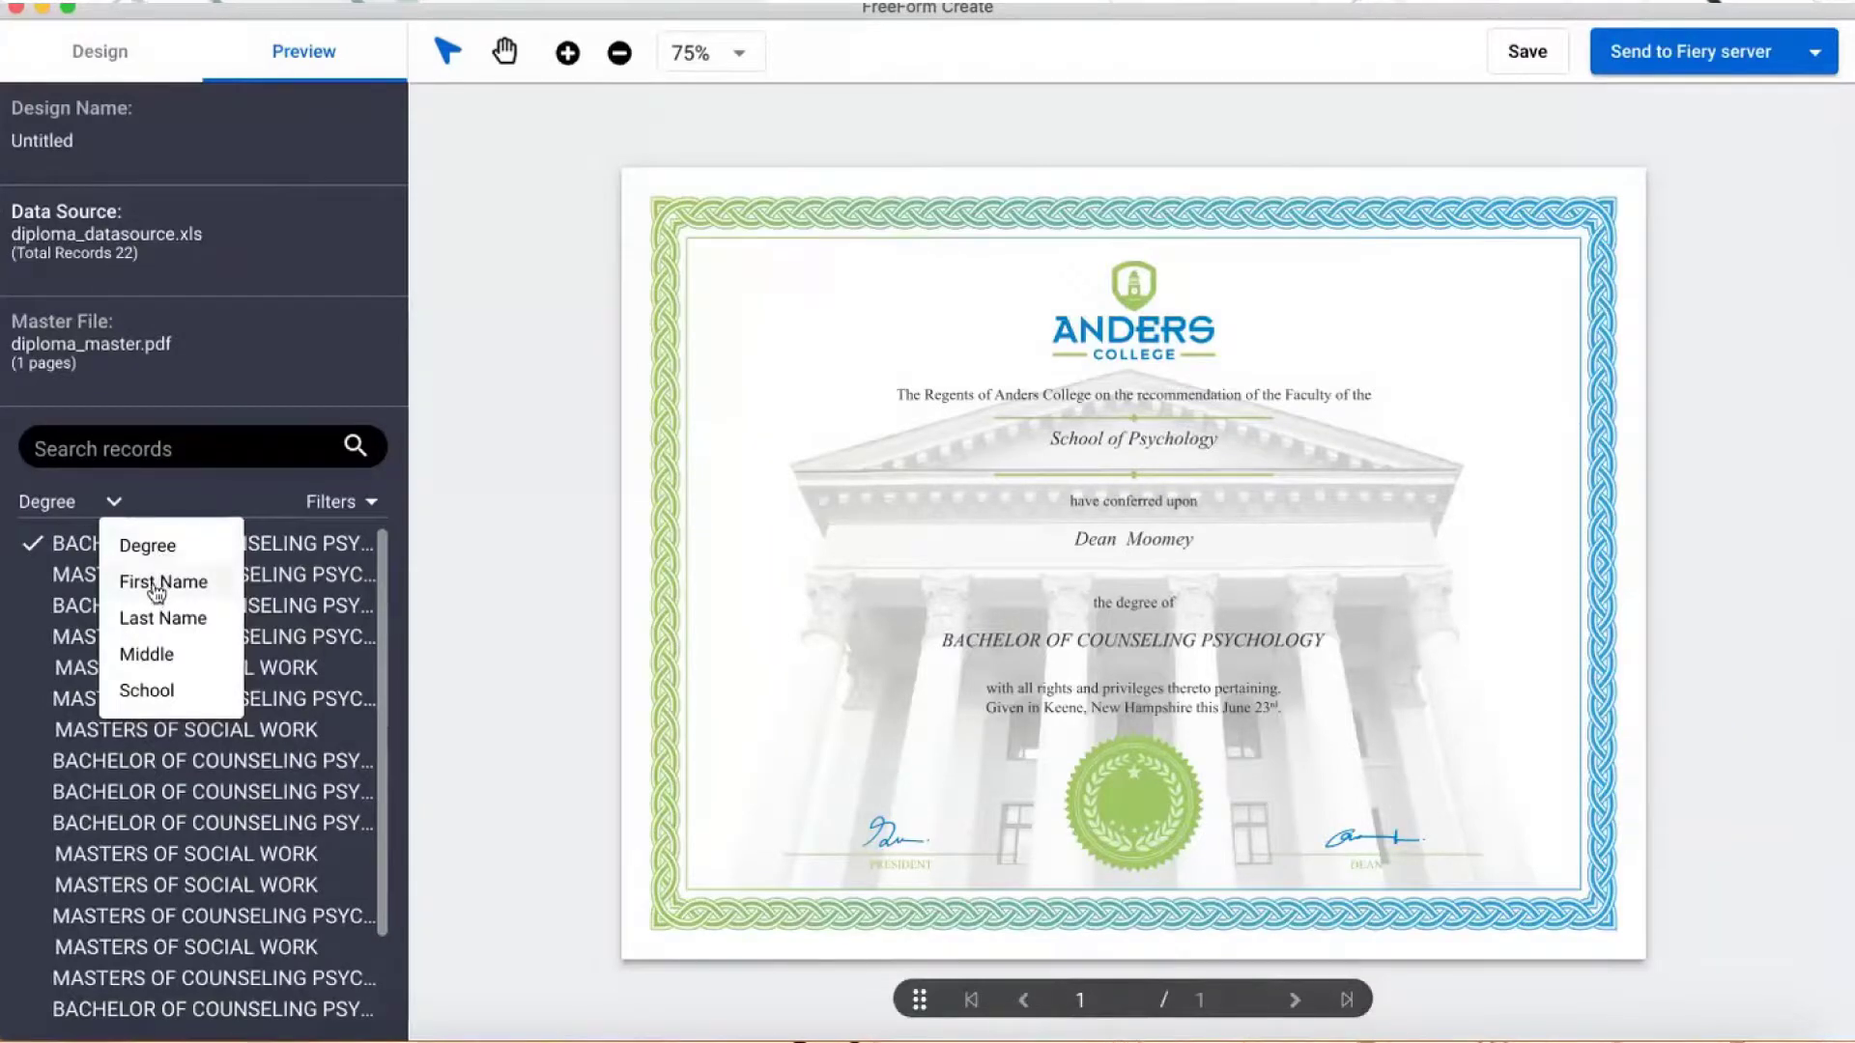
left_click(158, 592)
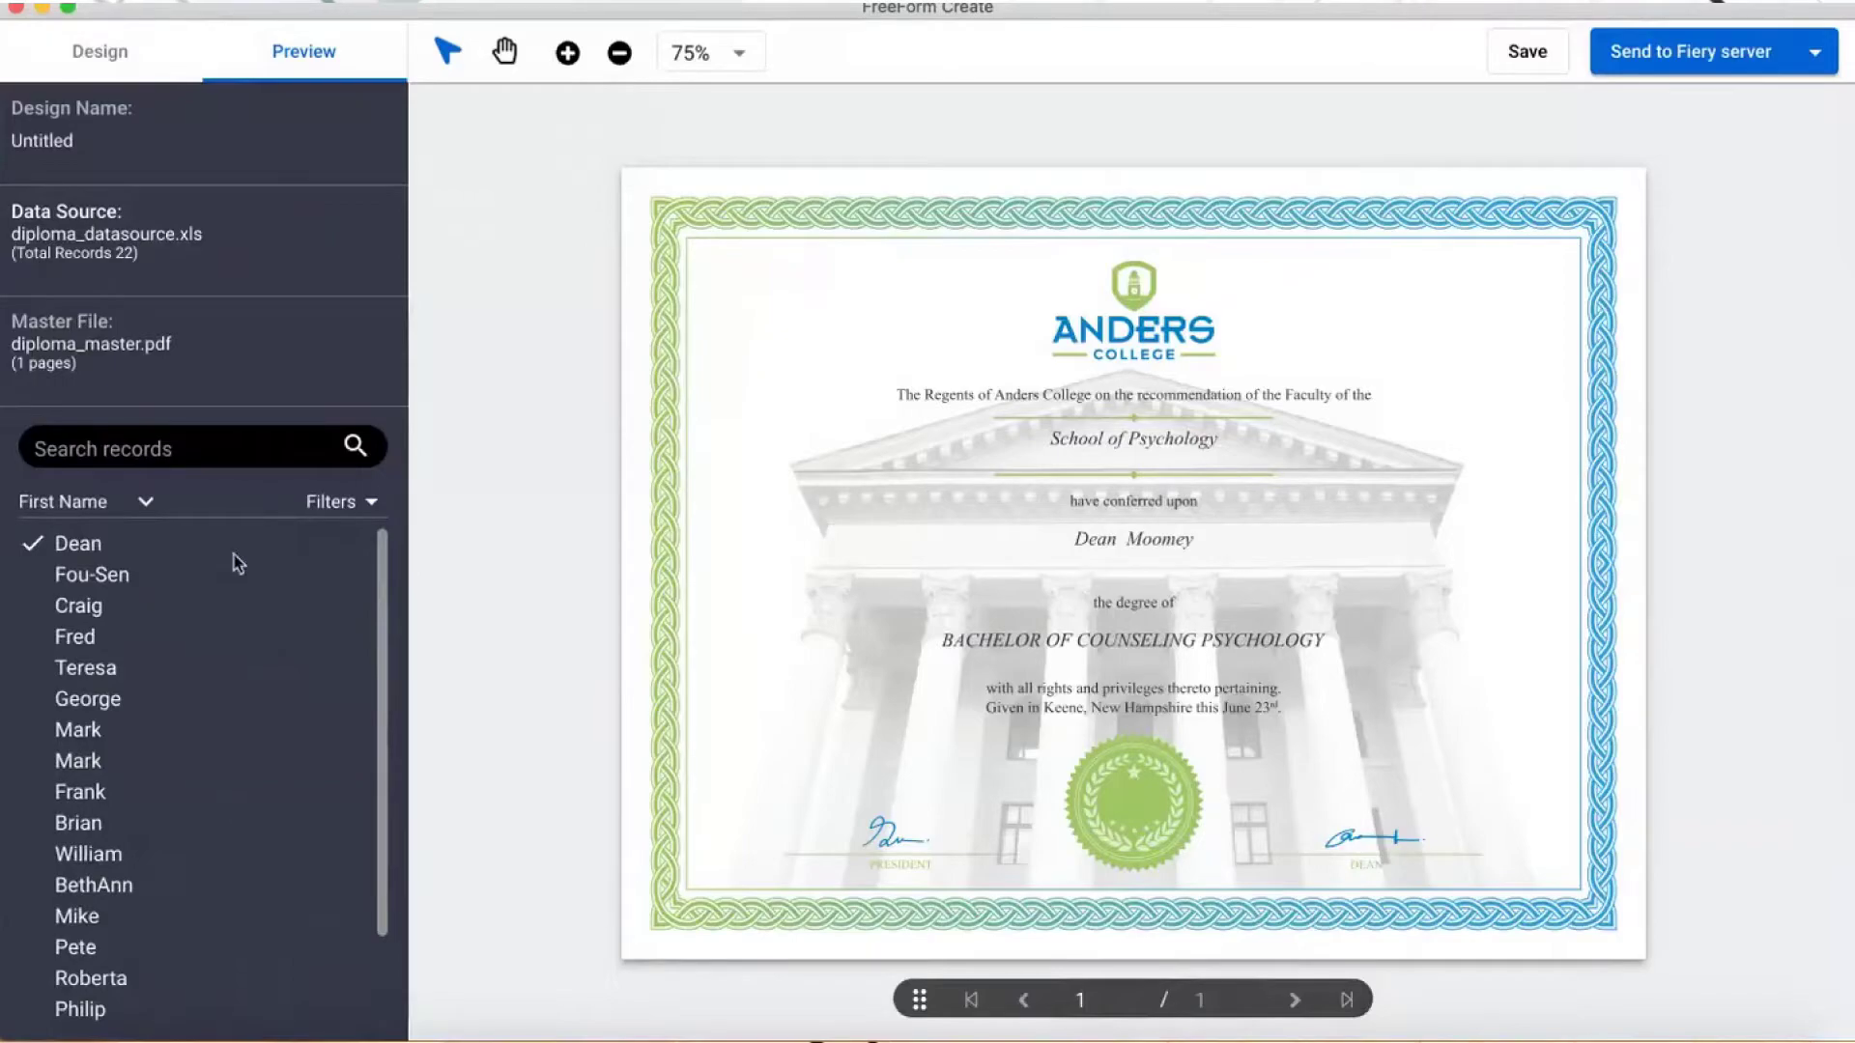
left_click(81, 677)
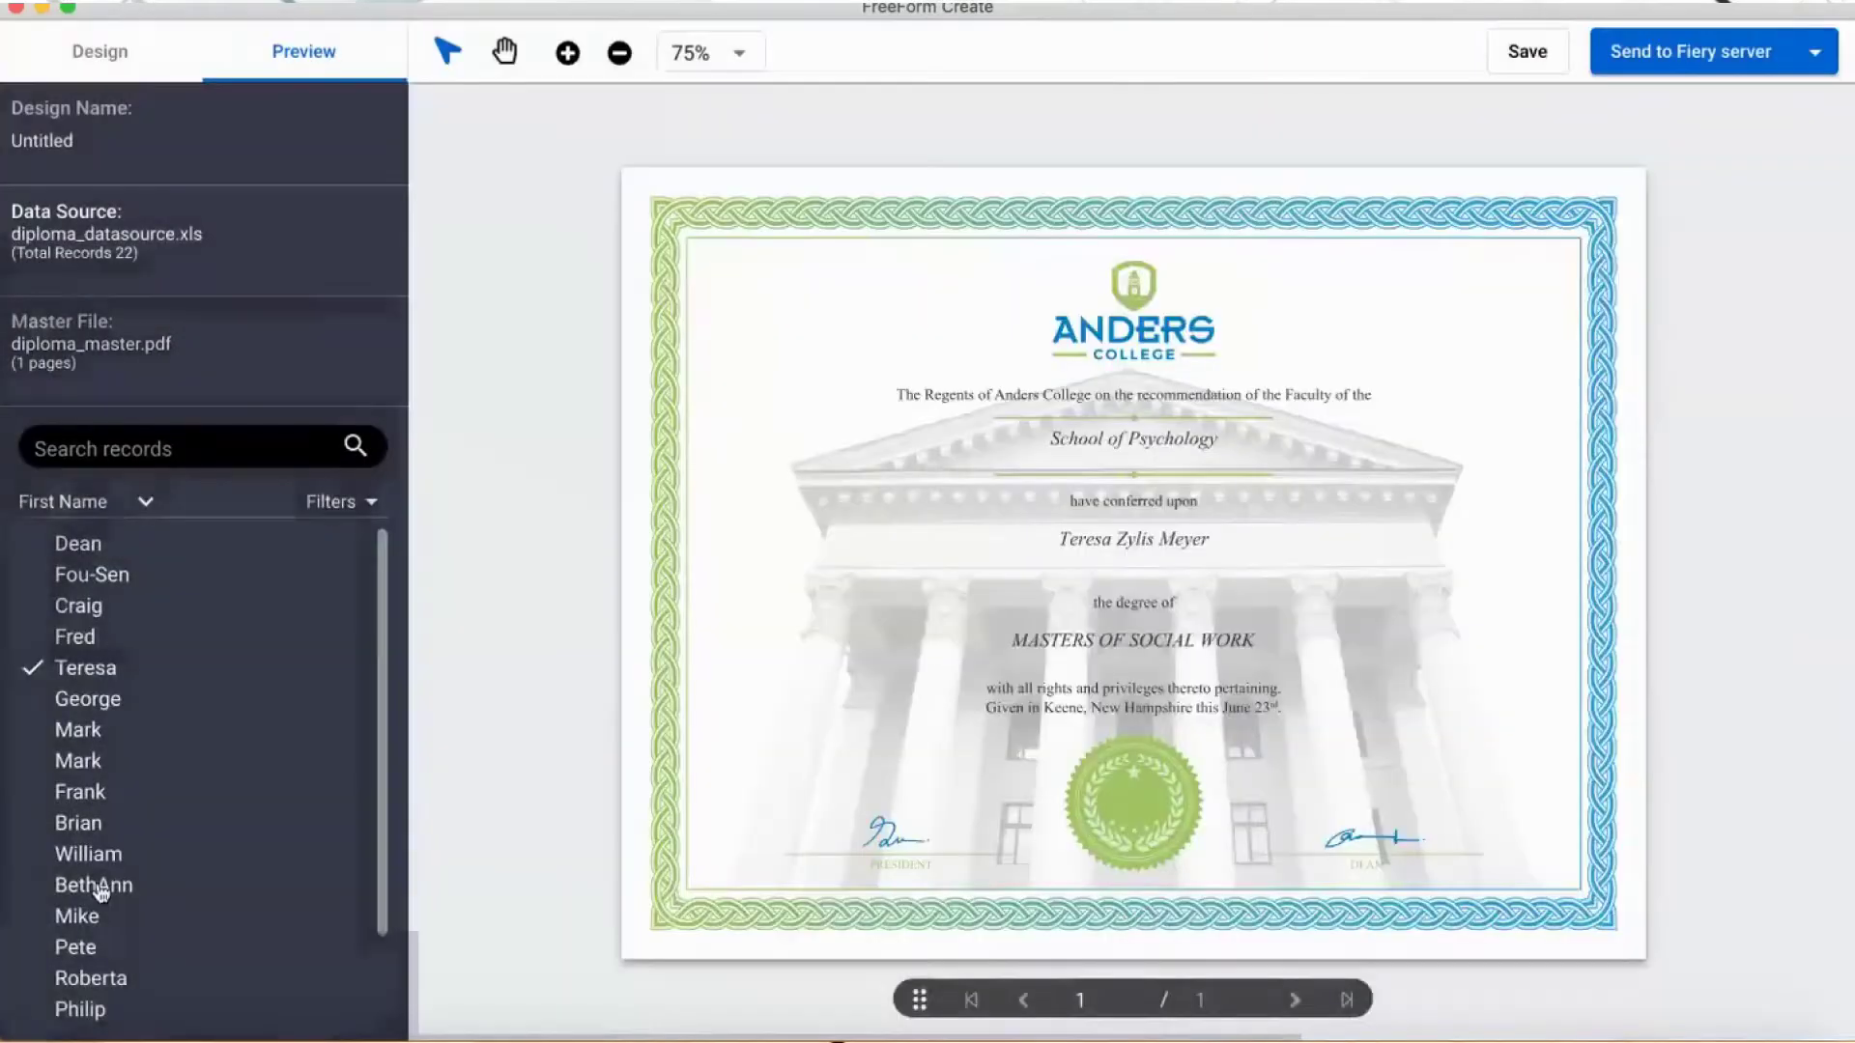
left_click(88, 884)
- Filter the preview to the record with the longest name and check its diploma
left_click(375, 504)
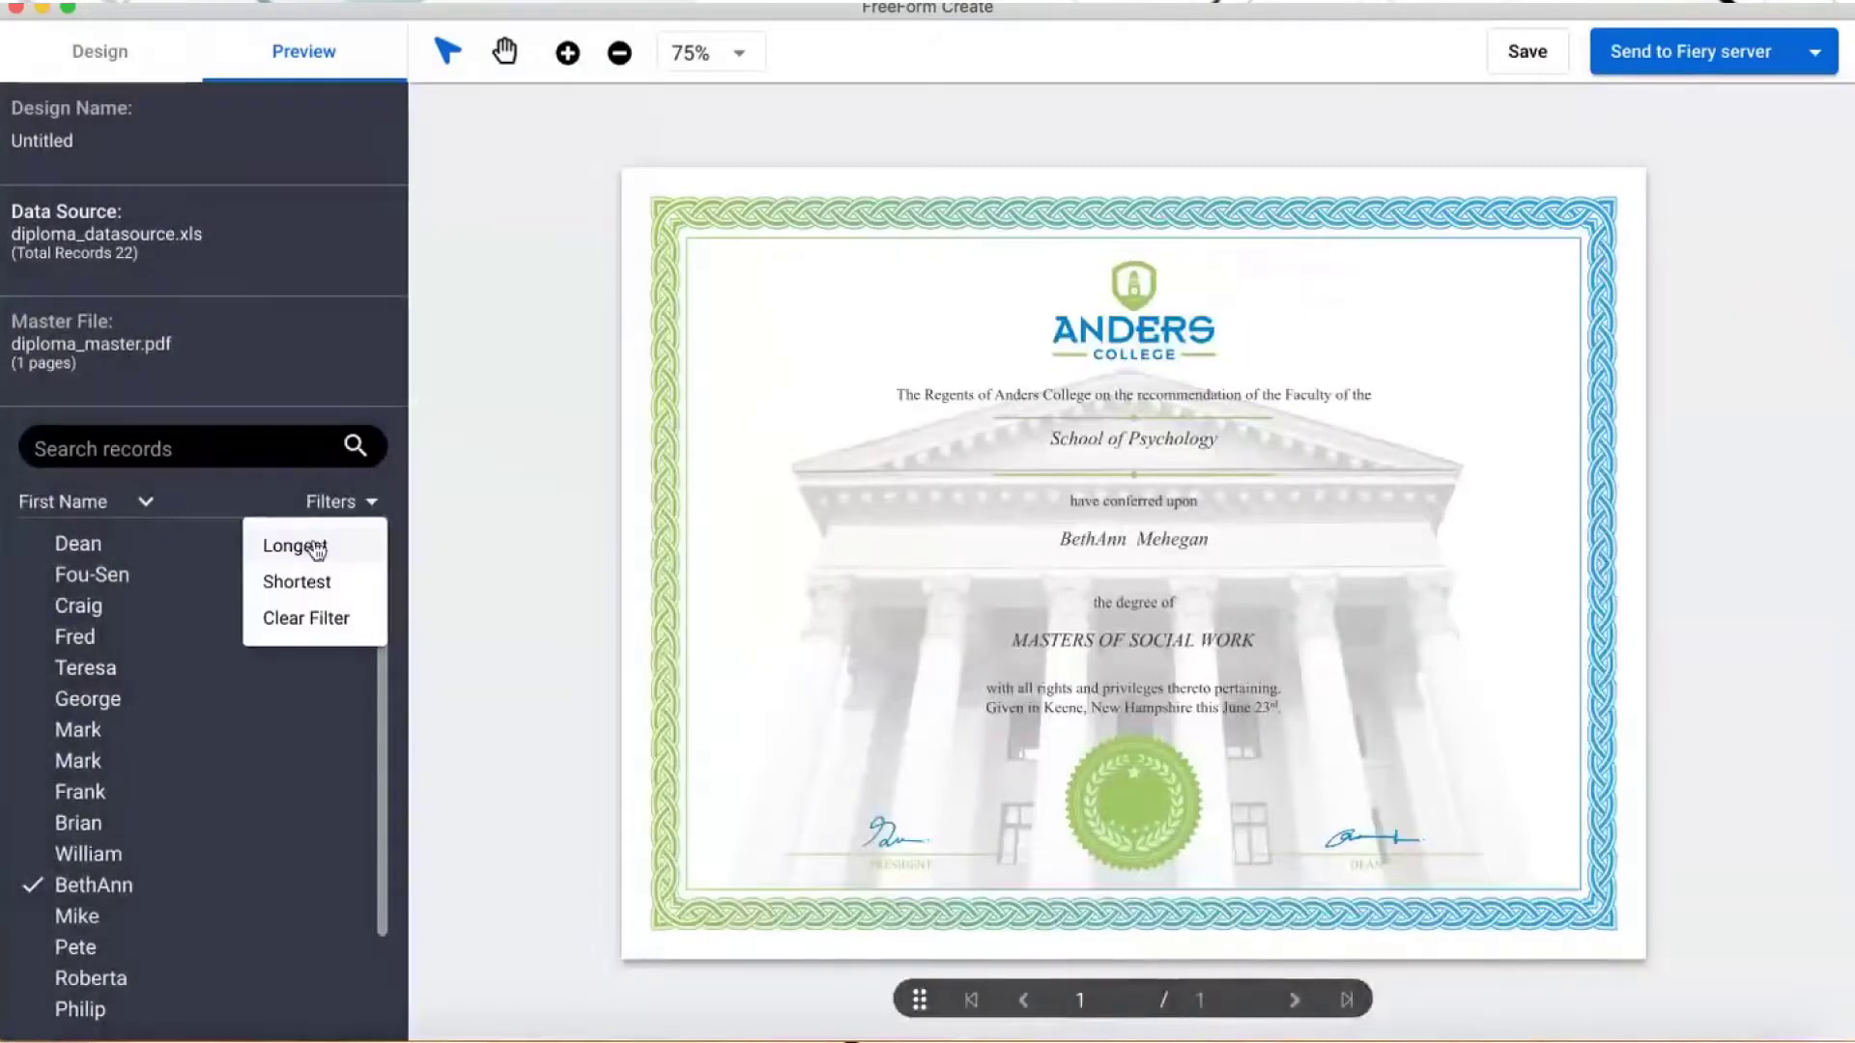
left_click(298, 542)
left_click(113, 547)
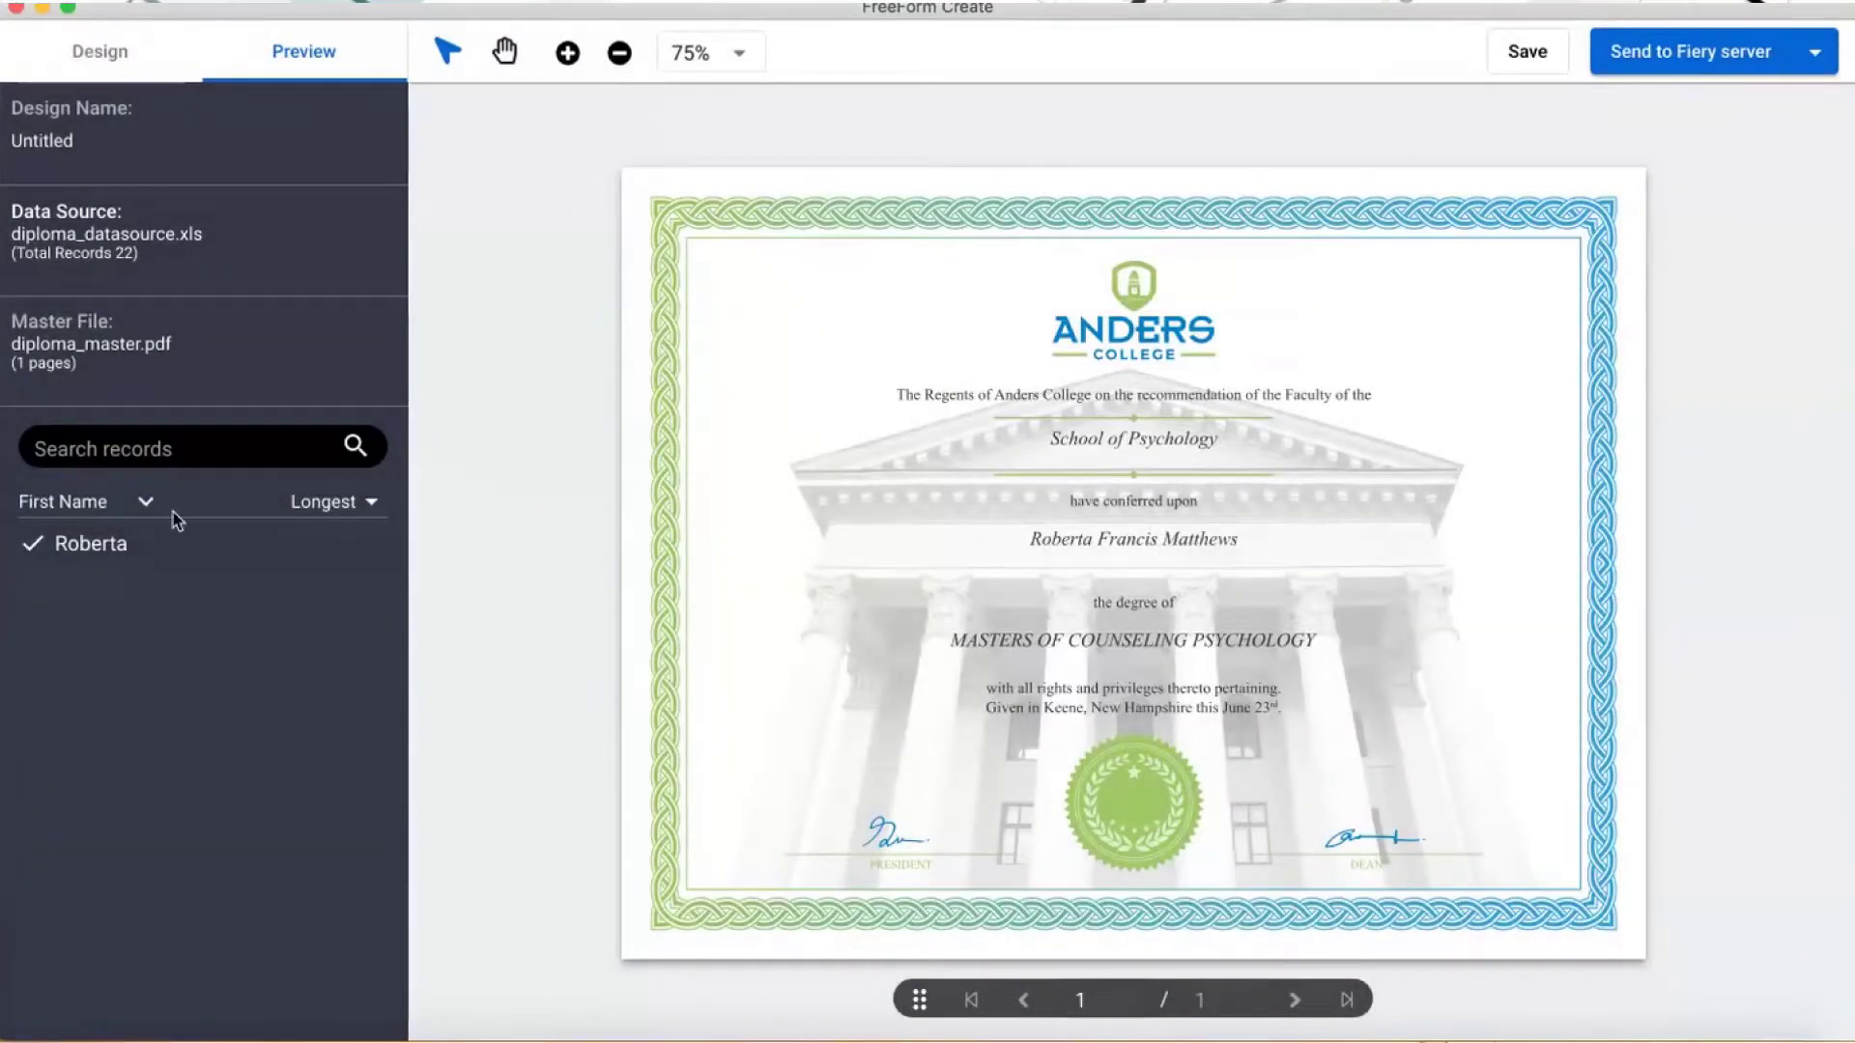
left_click(148, 505)
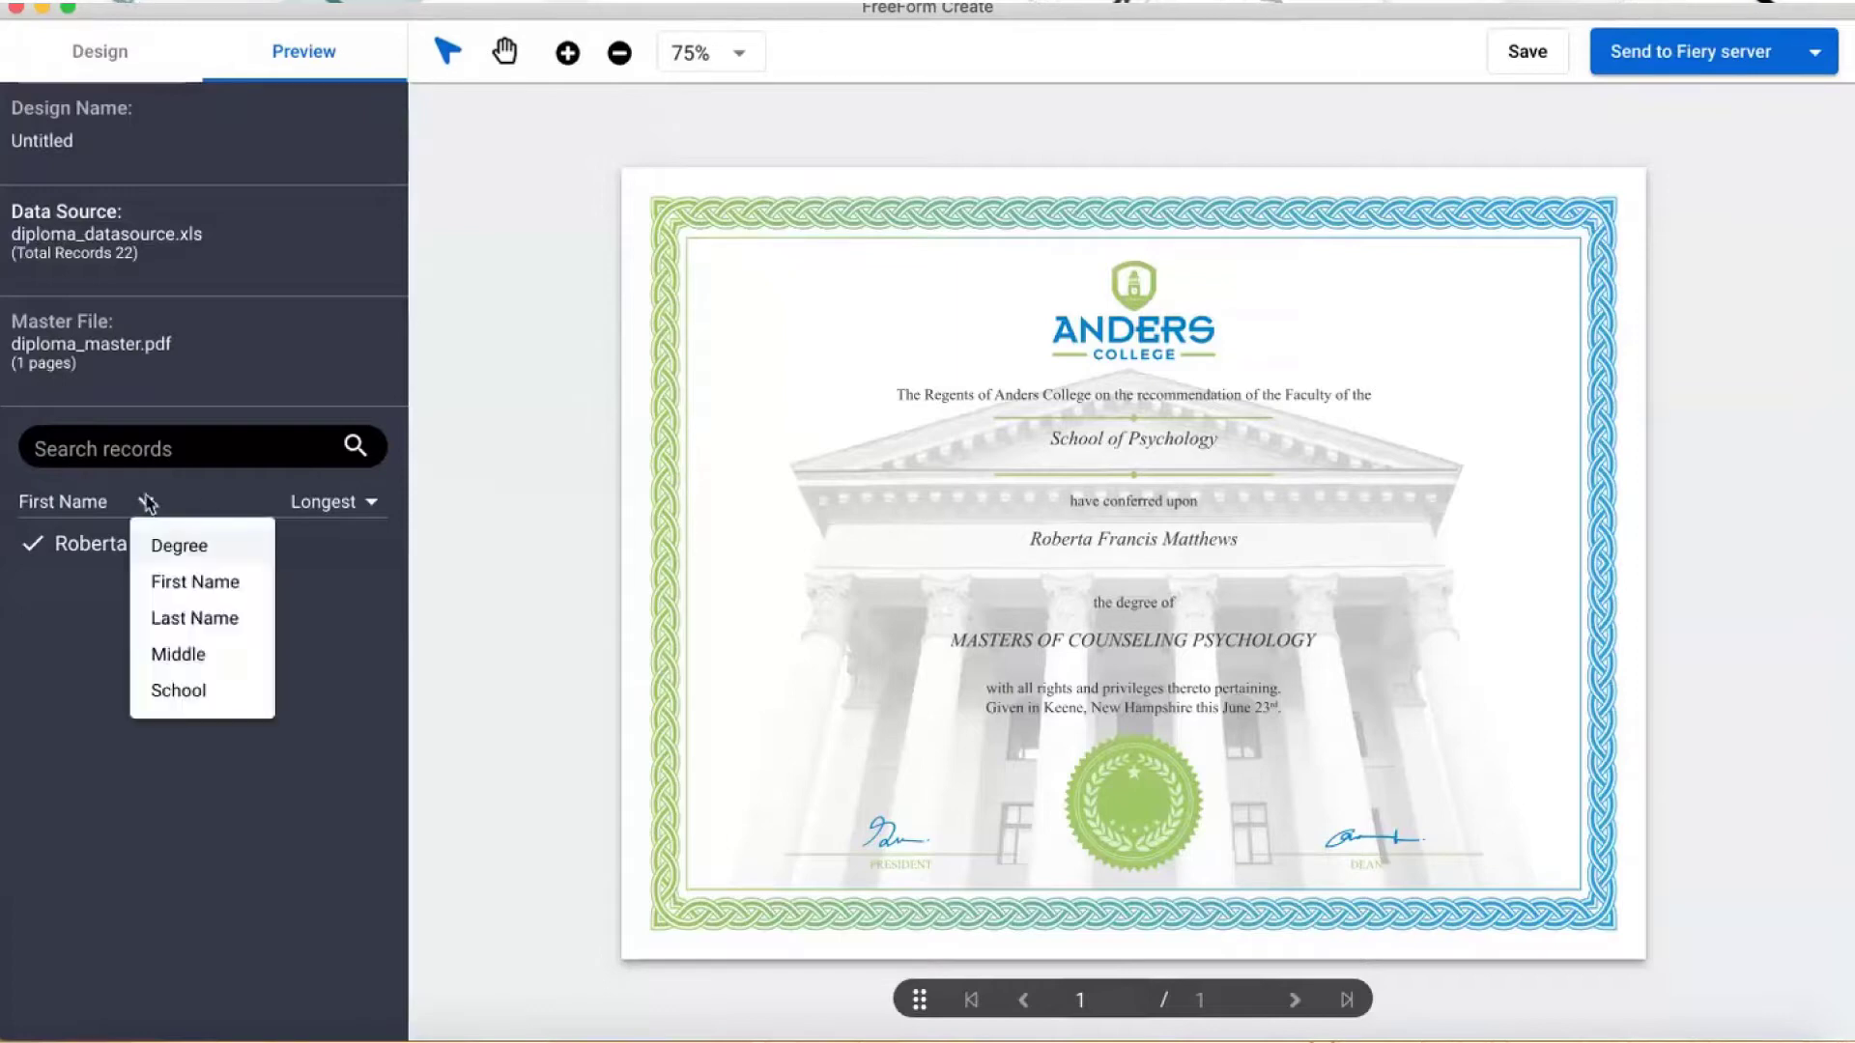
left_click(195, 493)
- Recheck the School and name fields, clear the preview filter, list by Middle name, and choose Save As
left_click(75, 56)
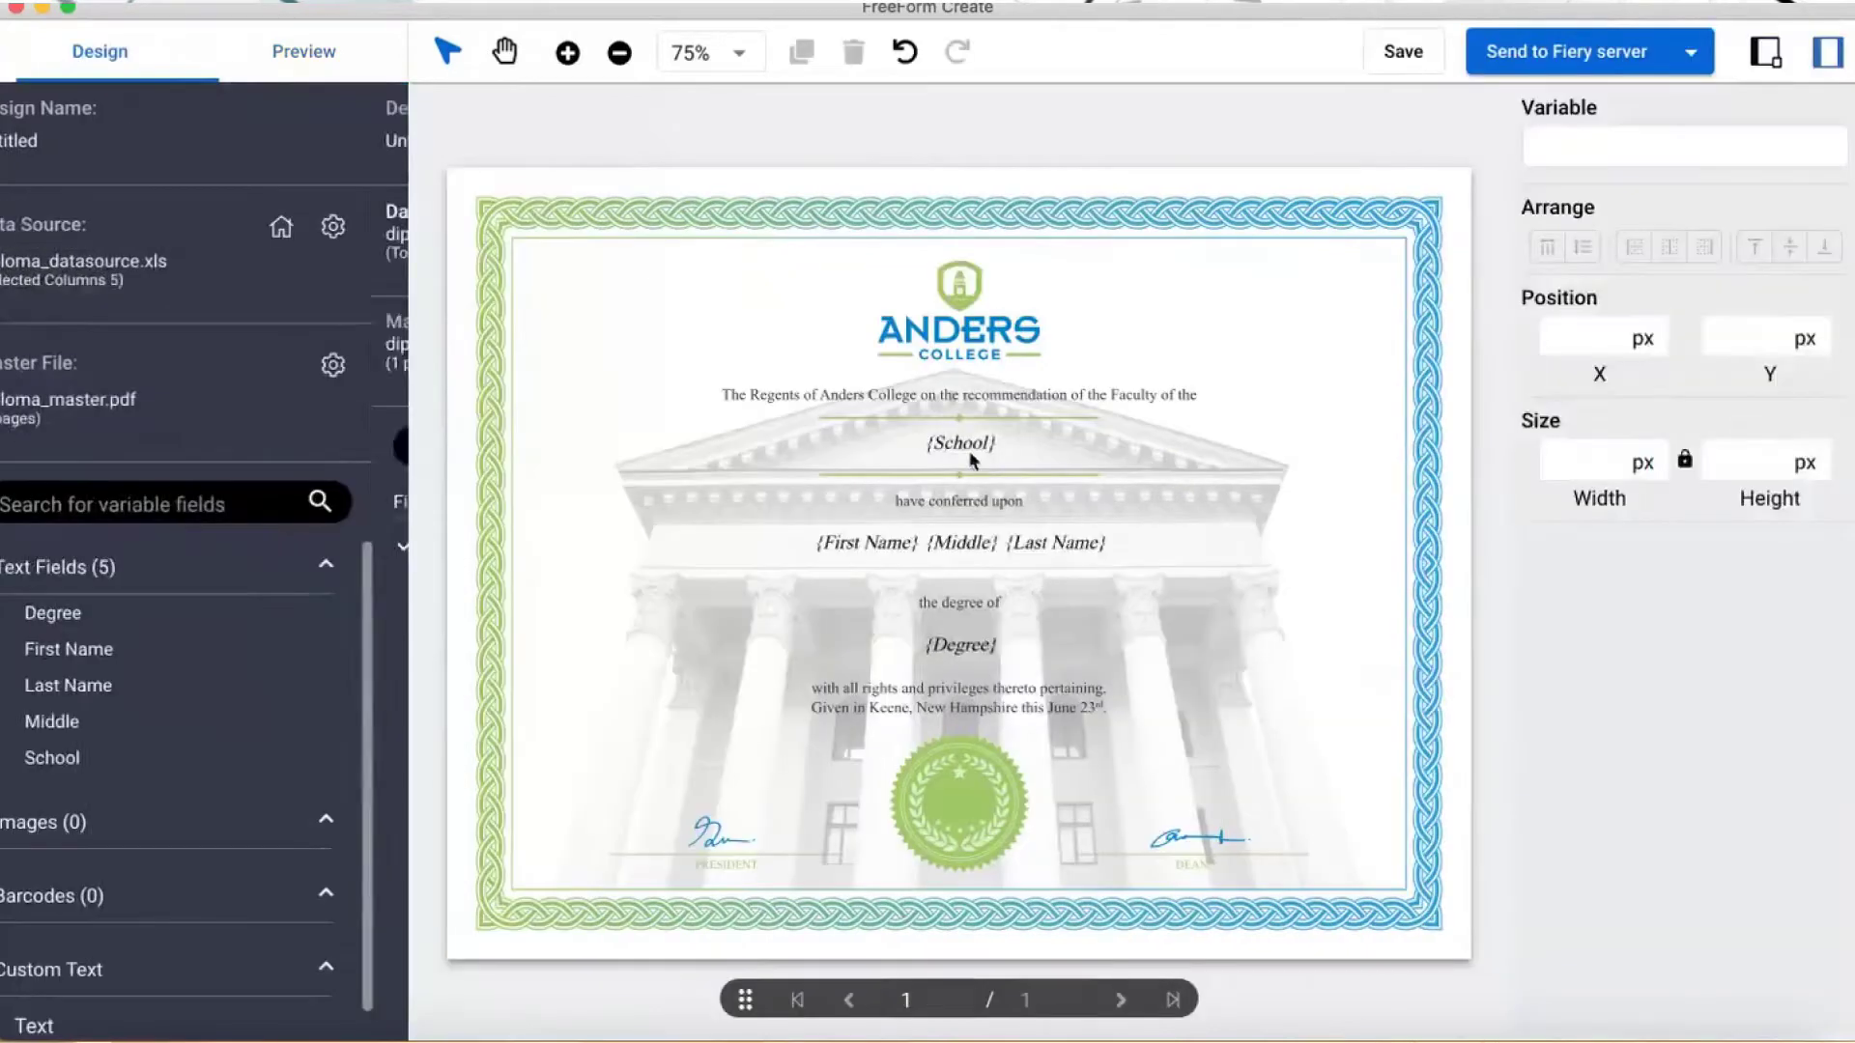
left_click(942, 443)
left_click(1024, 553)
left_click(303, 51)
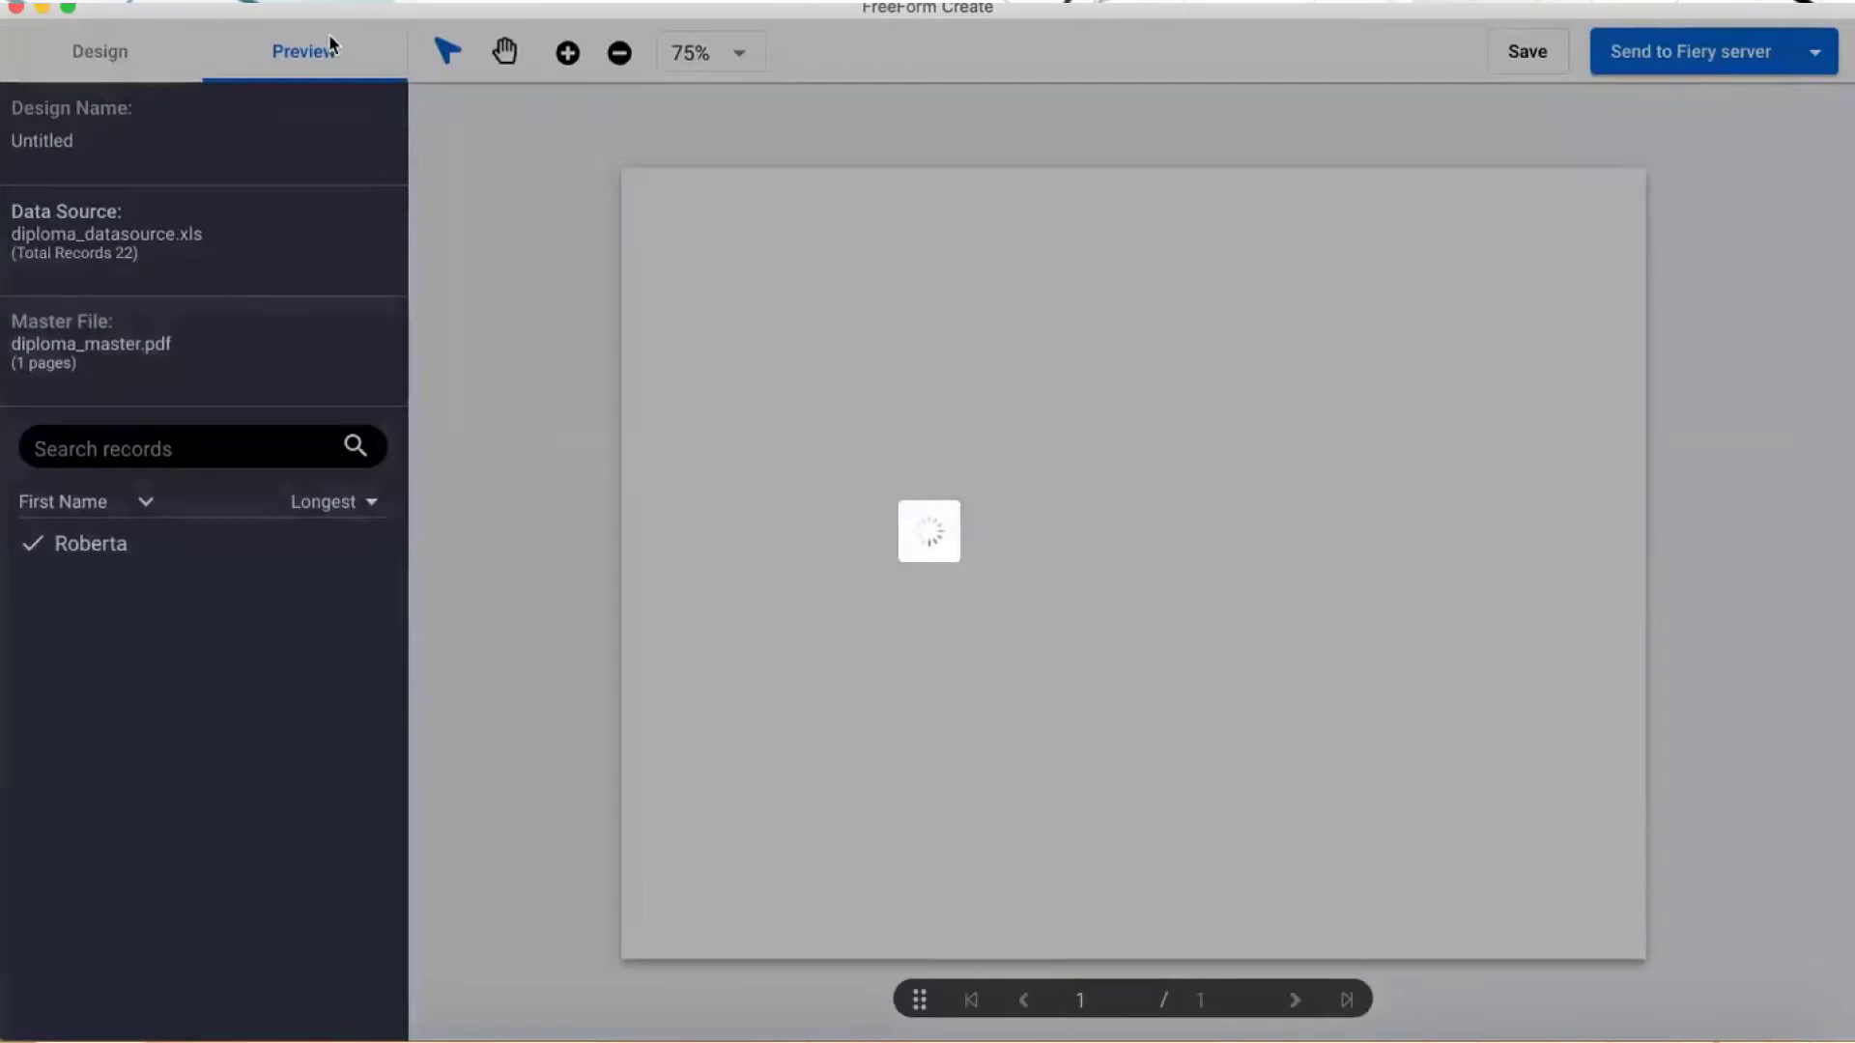
left_click(338, 502)
left_click(319, 619)
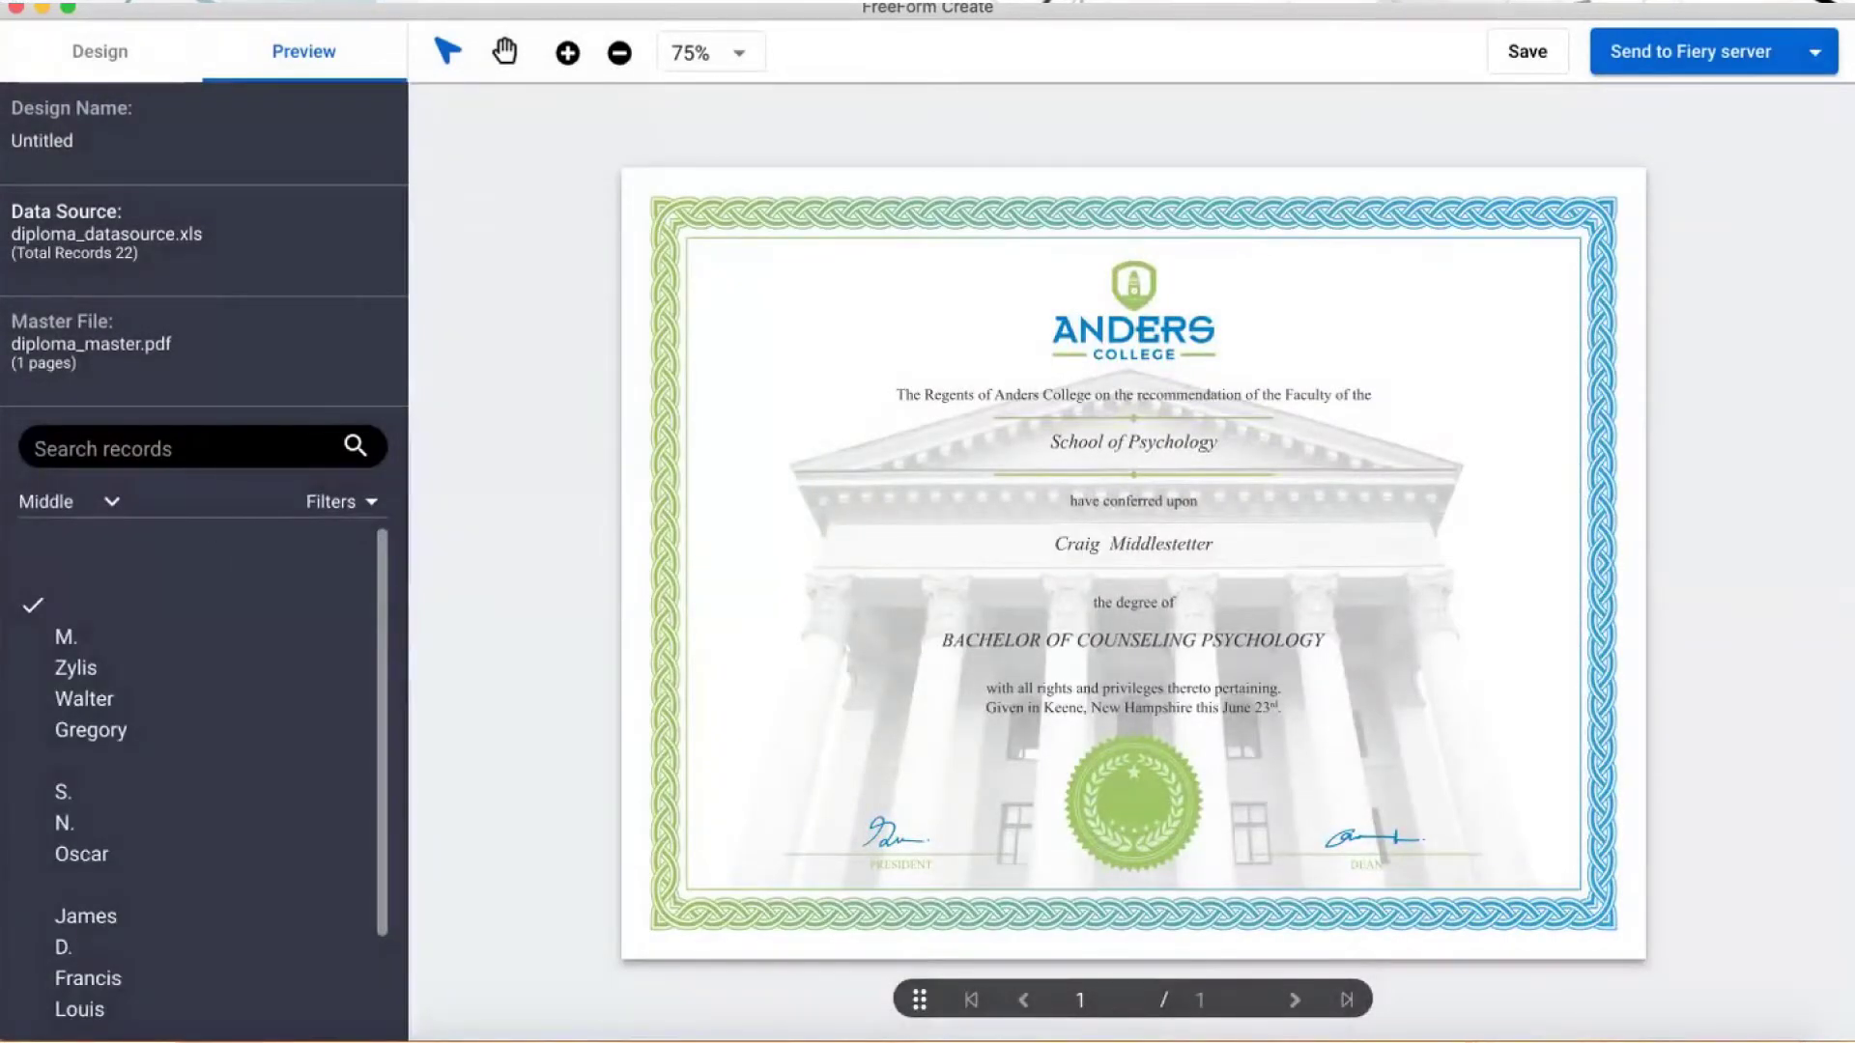
left_click(246, 0)
left_click(281, 146)
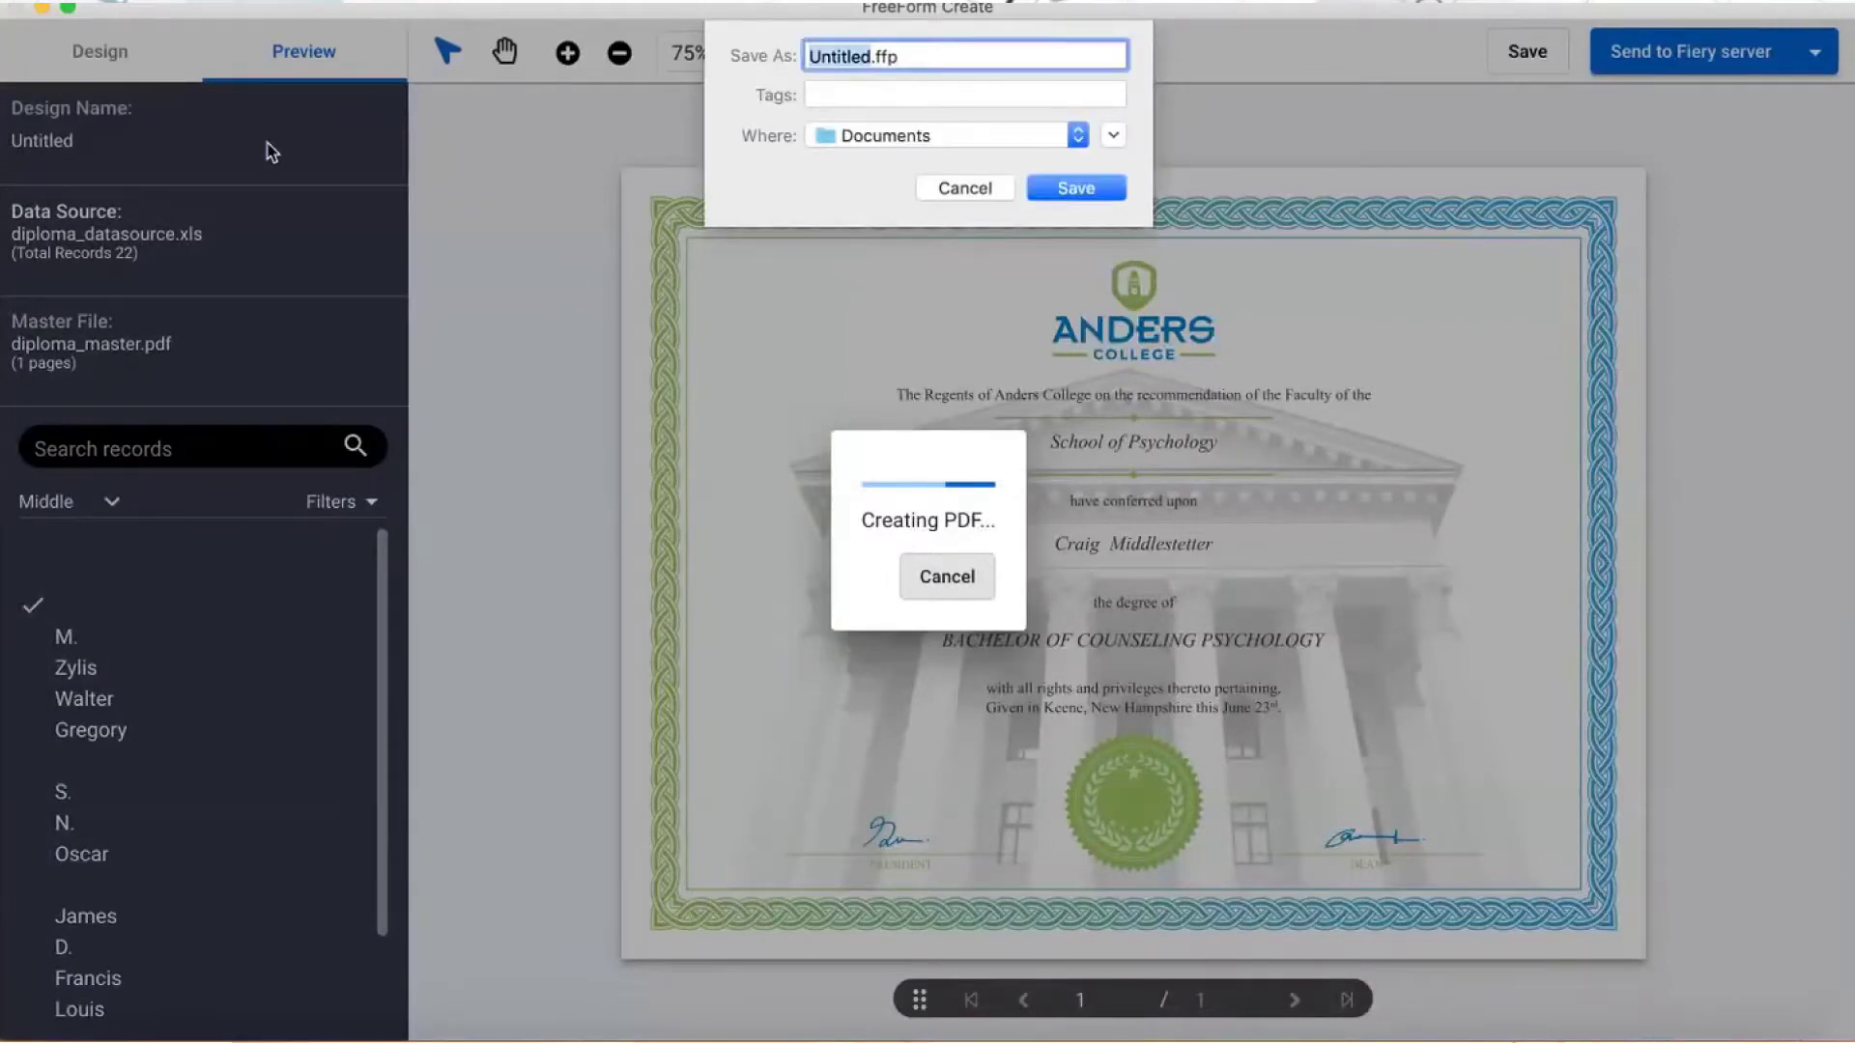
- Save the design as 'diploma' on the Desktop
type("diploma")
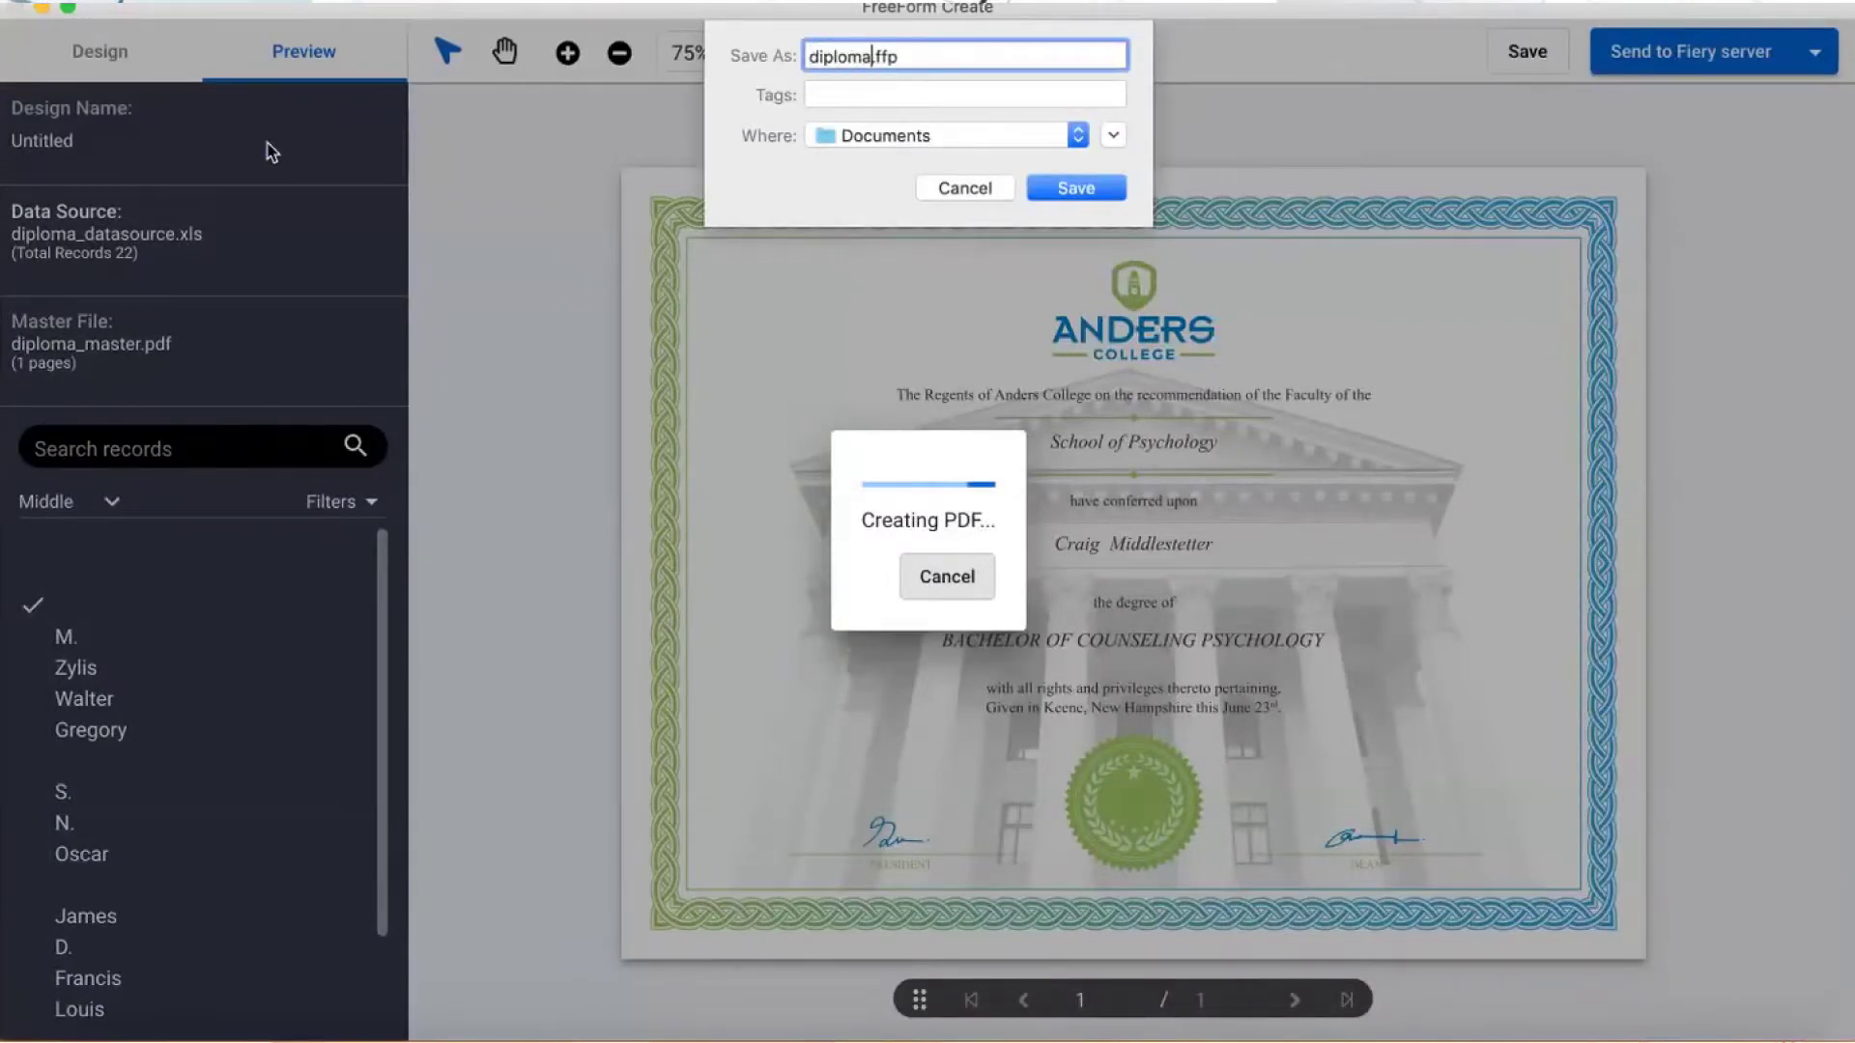
left_click(833, 145)
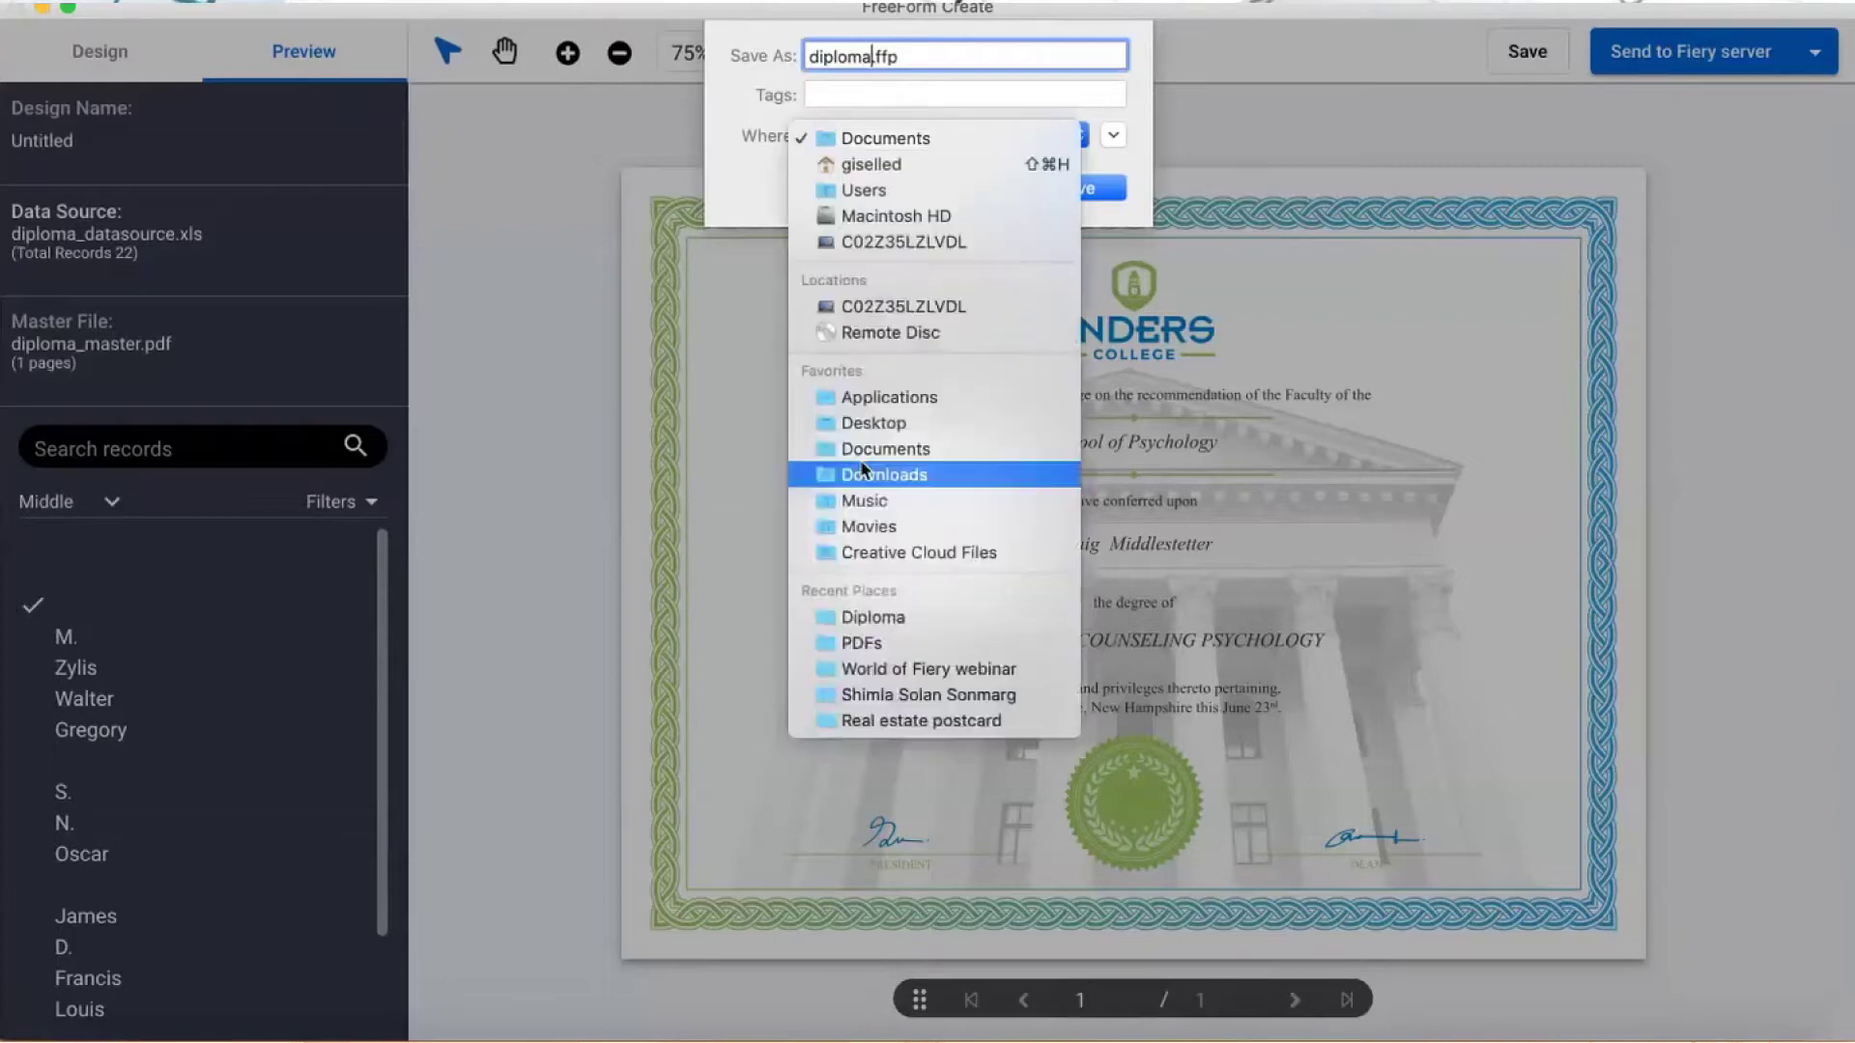
left_click(875, 425)
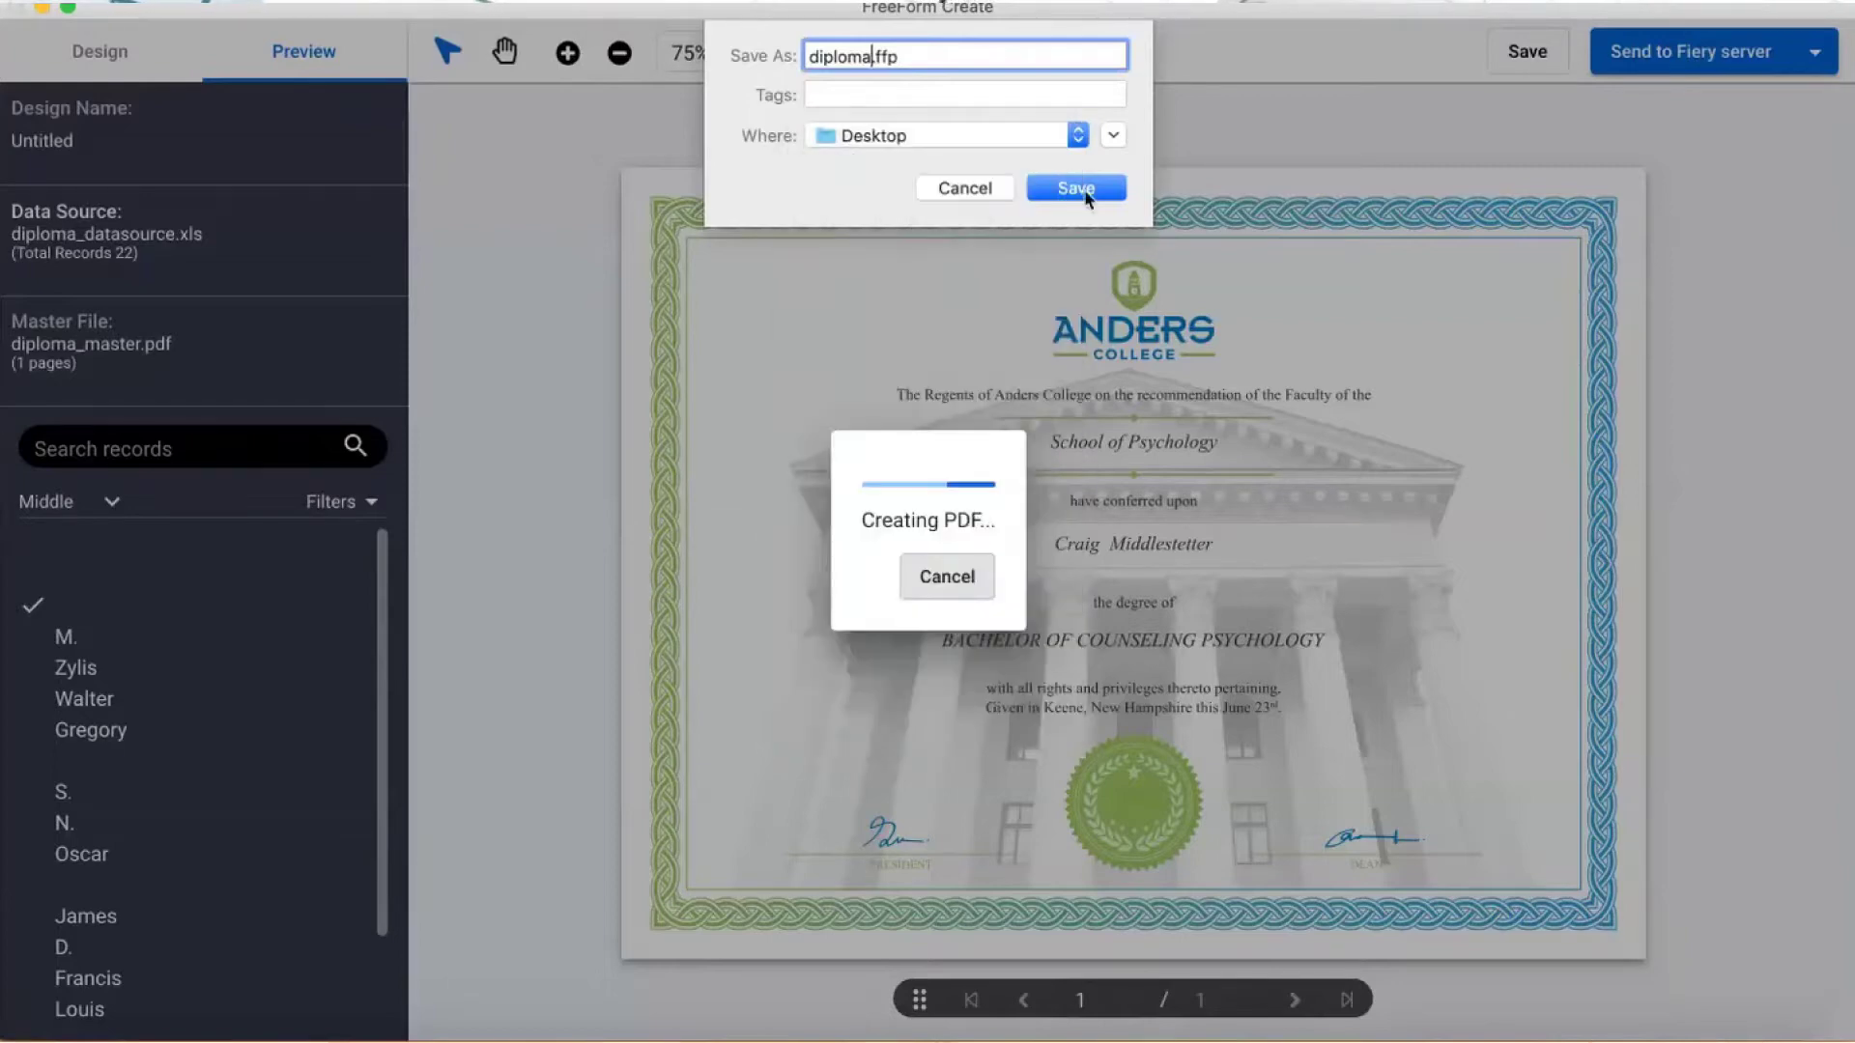
left_click(1081, 192)
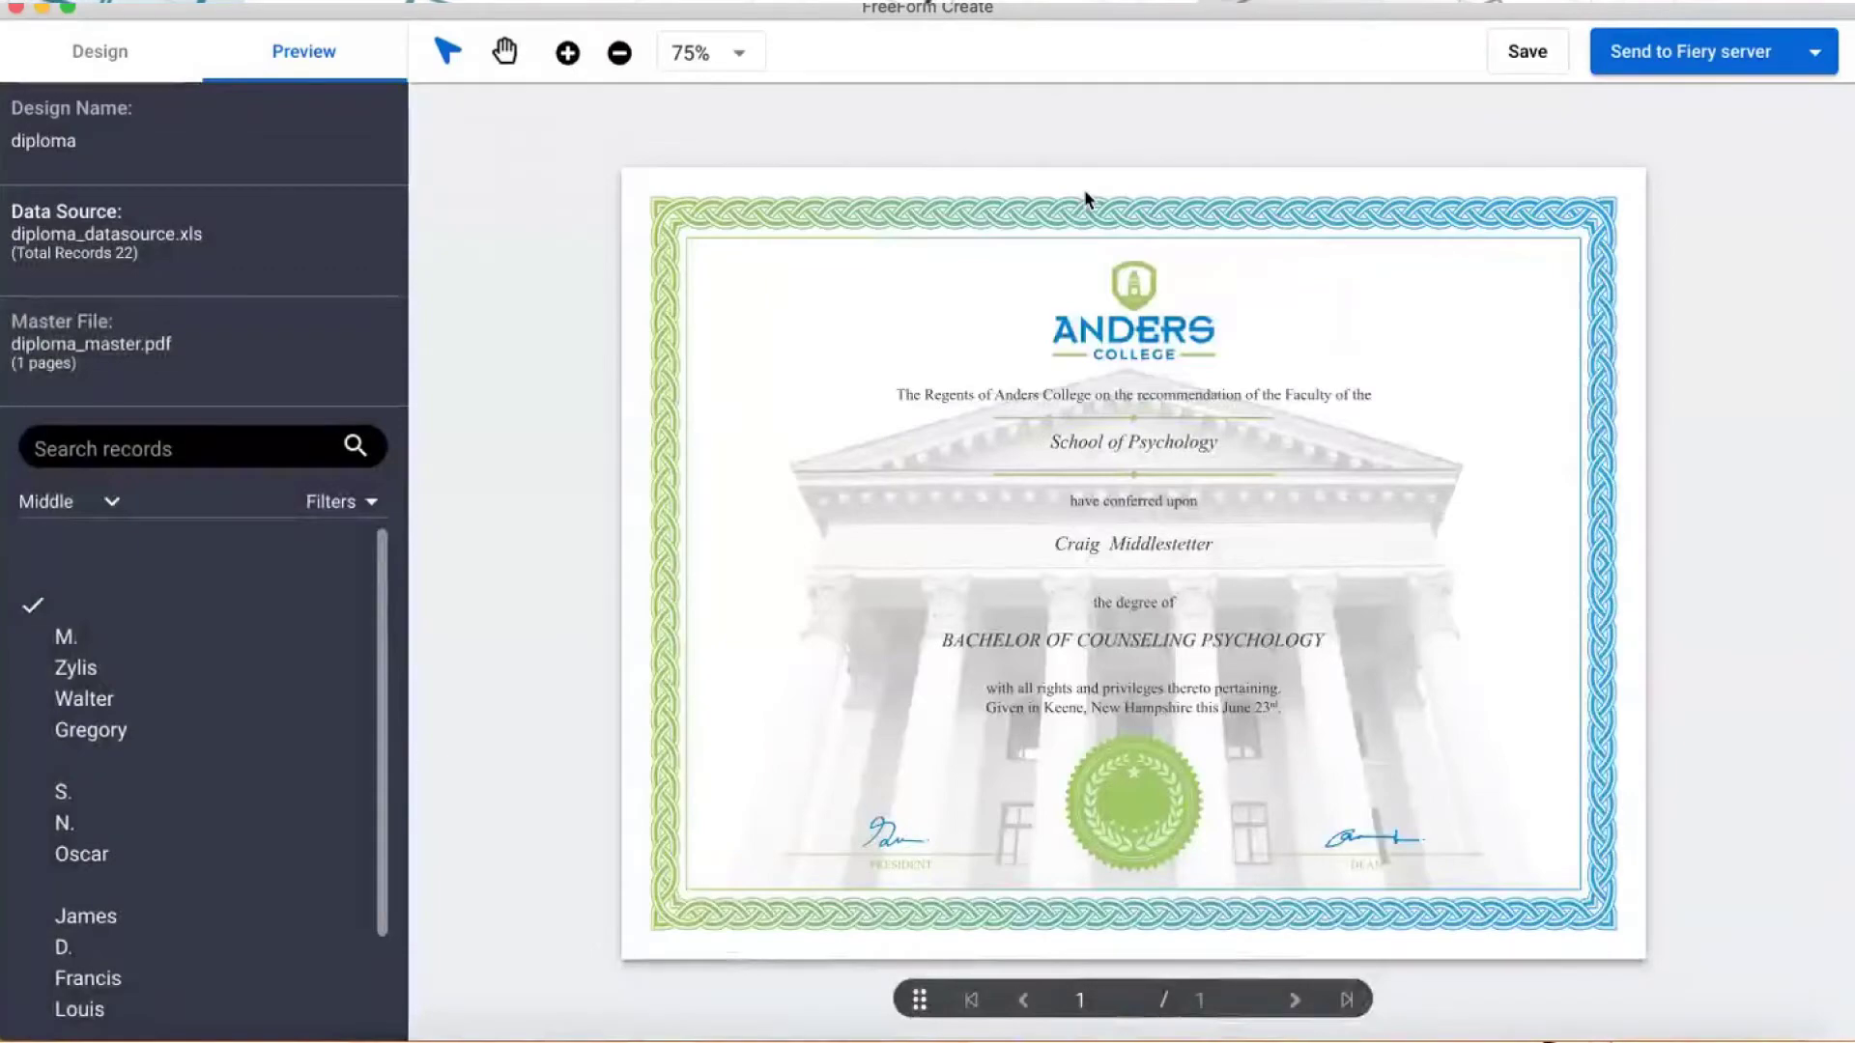
- Send the job to the FieryColor1 server and hold it there
left_click(1815, 52)
left_click(1753, 177)
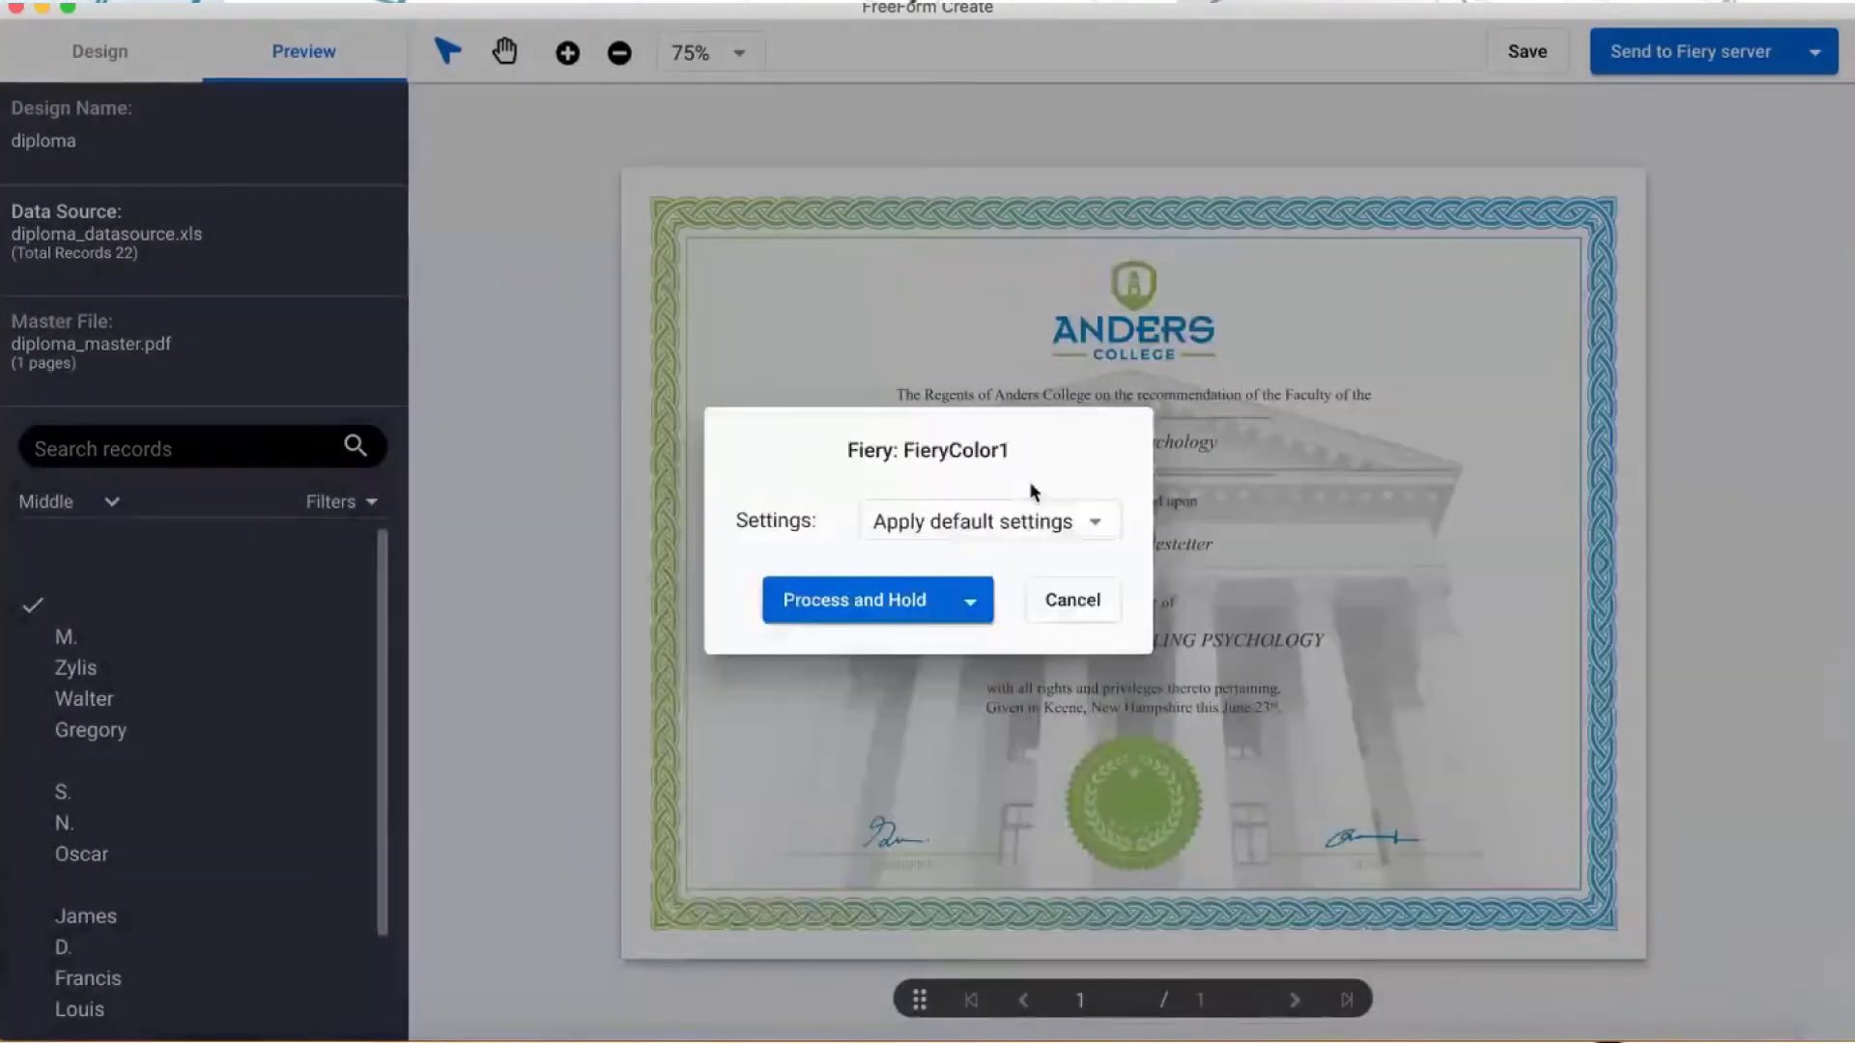
left_click(970, 601)
left_click(1031, 697)
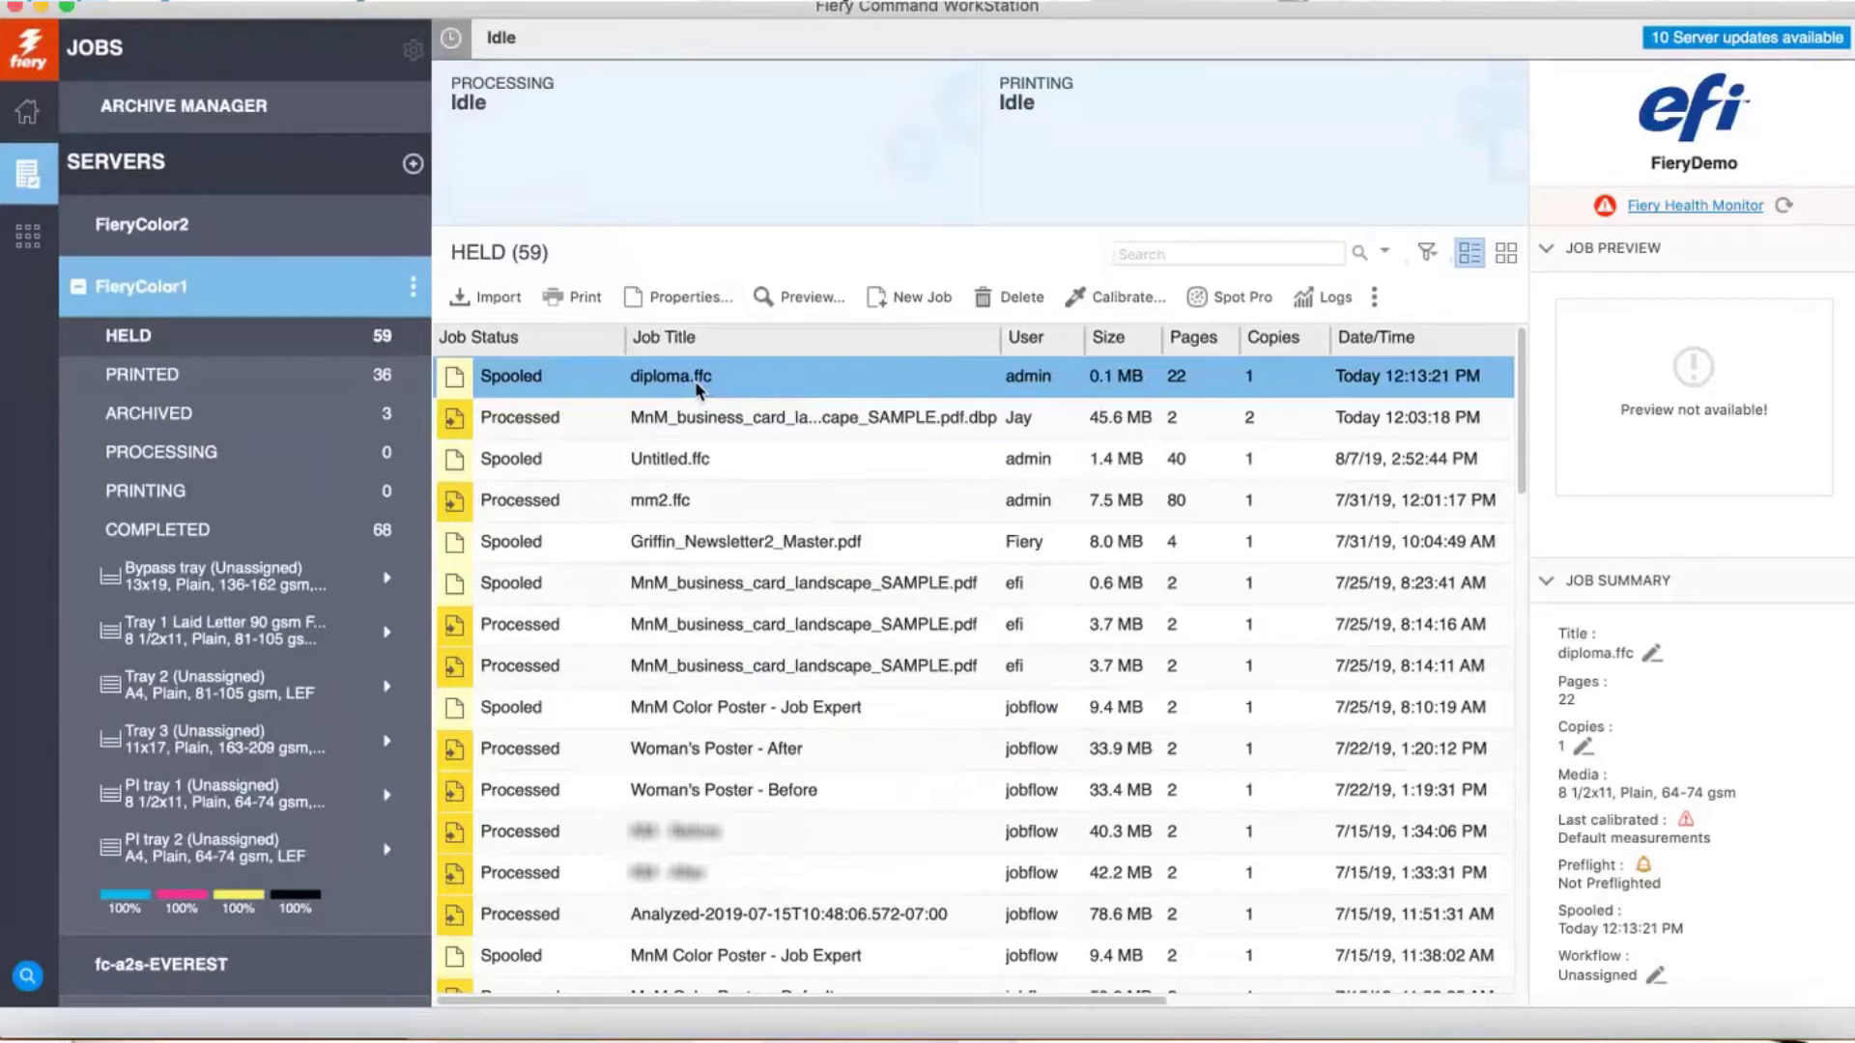
- Open the held diploma.ffc job in Fiery JobMaster-Impose
right_click(693, 381)
left_click(854, 879)
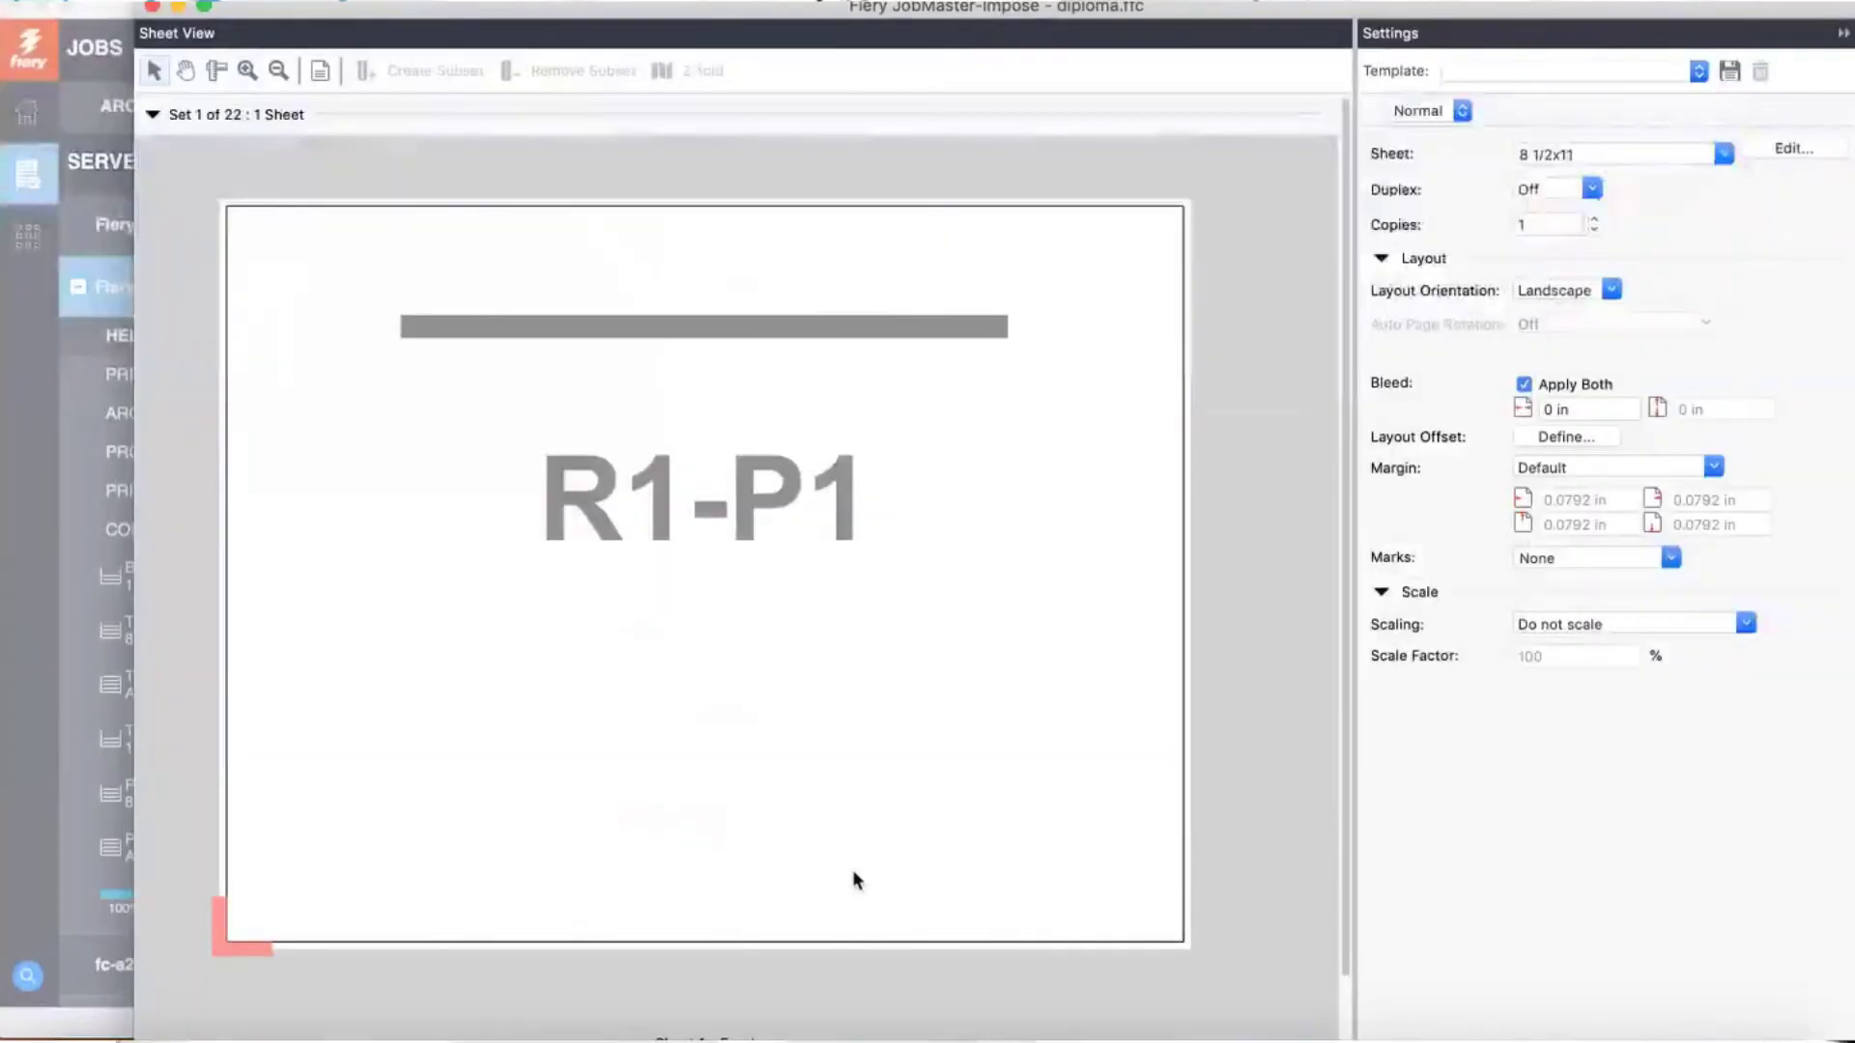